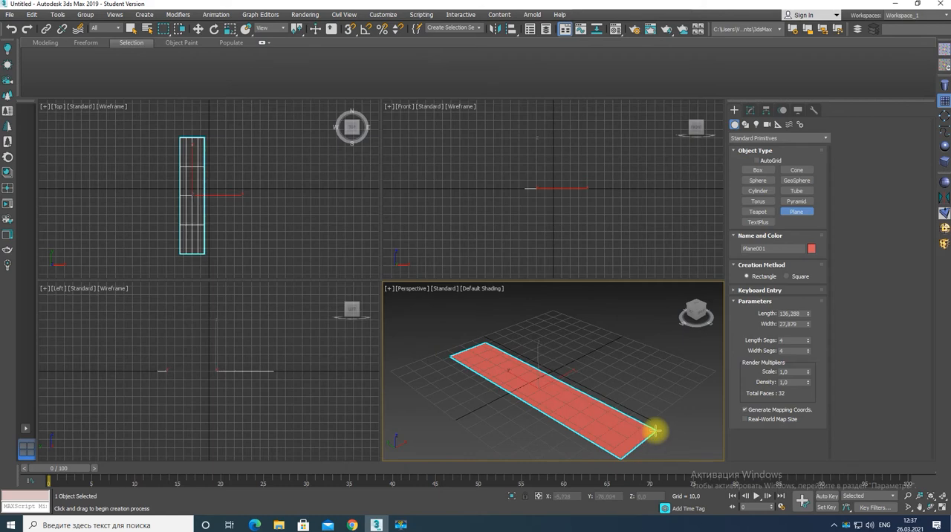
Set the plane's length to 150 and its width to 15
{"action": "double_click", "coordinate": [789, 313]}
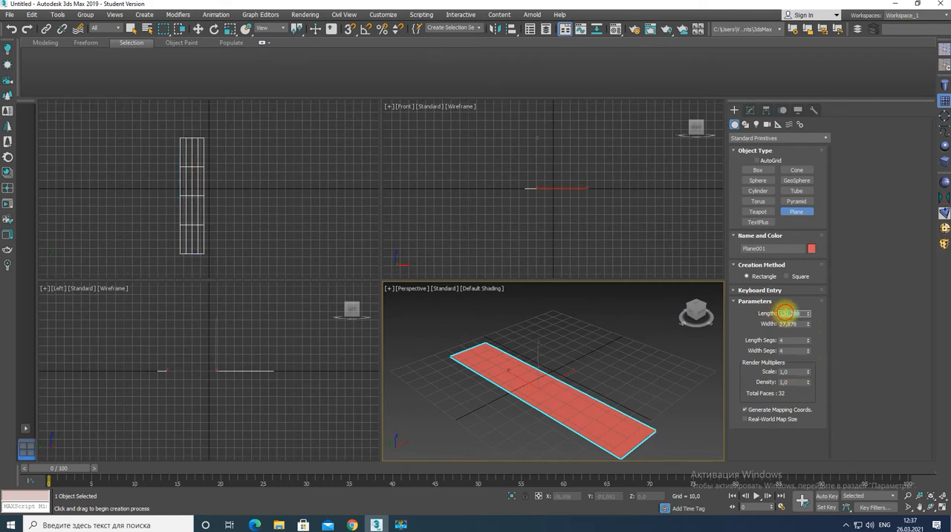
{"action": "type", "text": "150"}
{"action": "key", "text": "Tab"}
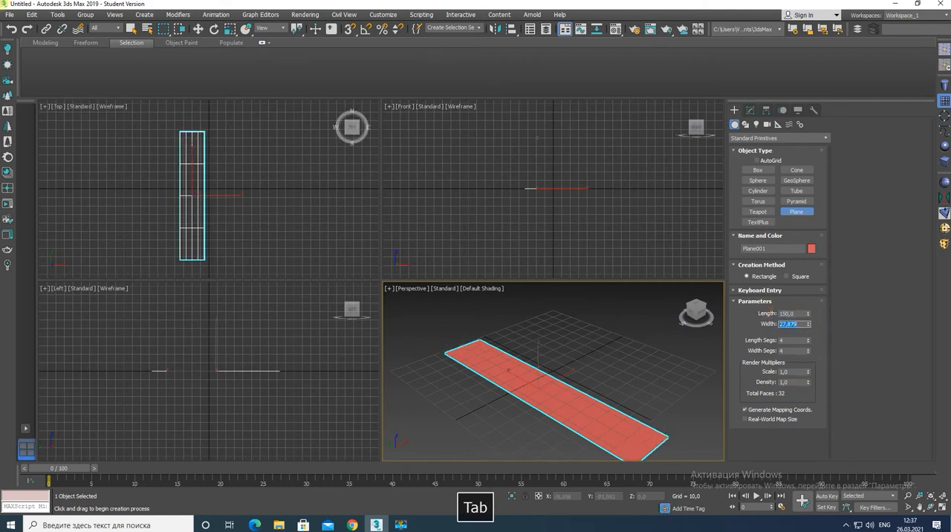
{"action": "type", "text": "15"}
{"action": "key", "text": "Tab"}
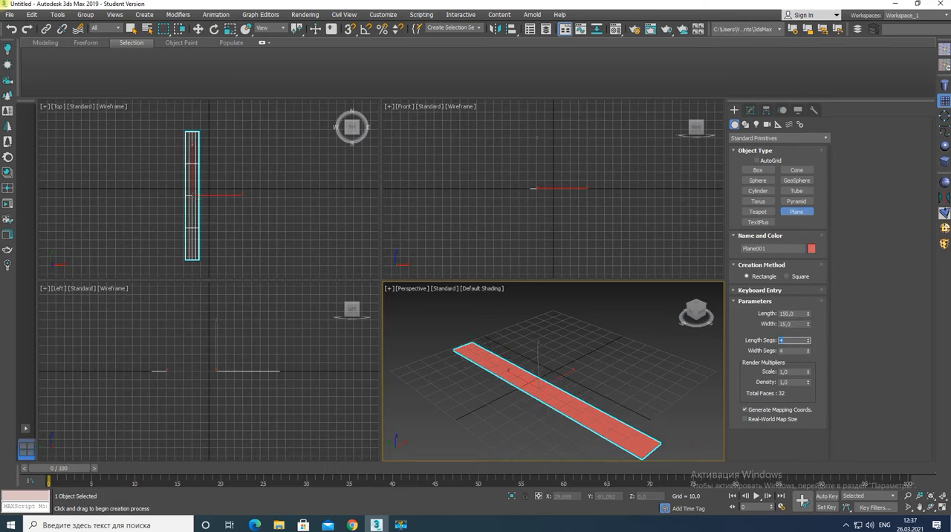
Divide the plane into 75 length segments and 6 width segments, and show edged faces in the perspective view
{"action": "key", "text": "Tab"}
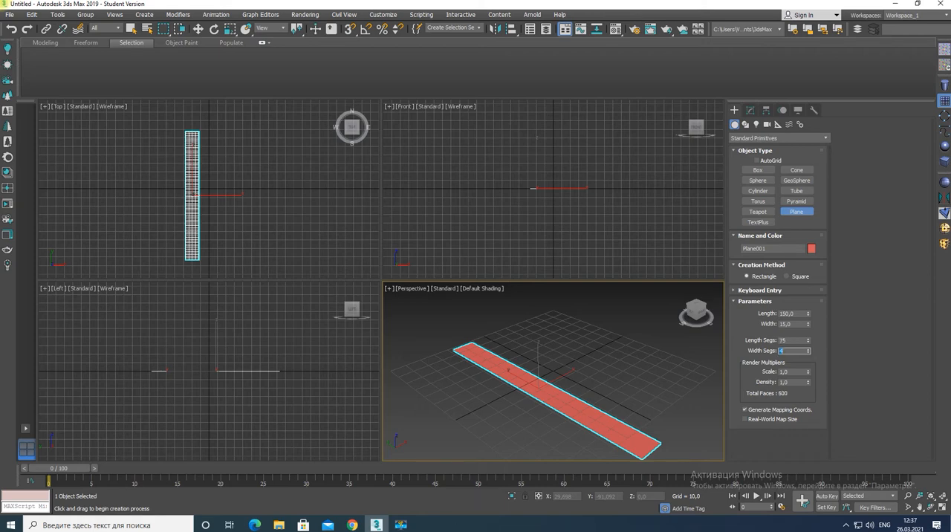
{"action": "type", "text": "12"}
{"action": "key", "text": "Return"}
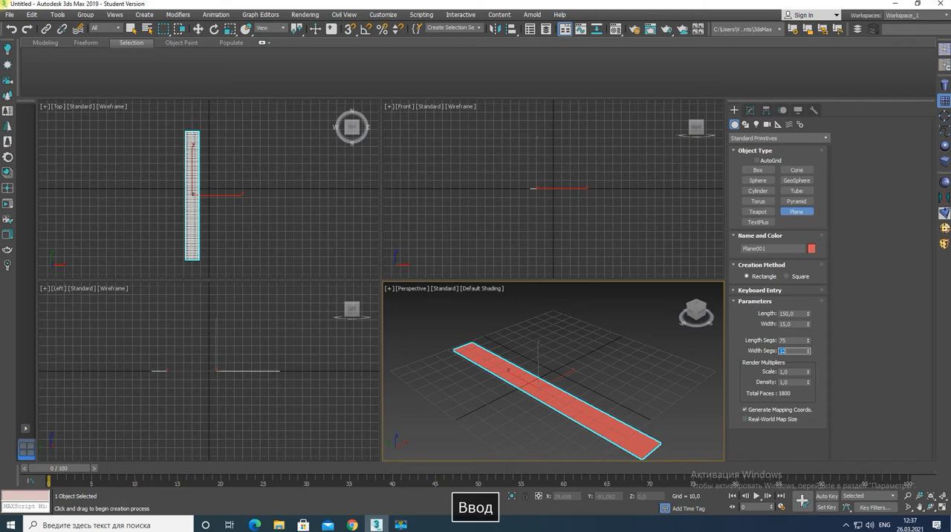
{"action": "key", "text": "shift+Left"}
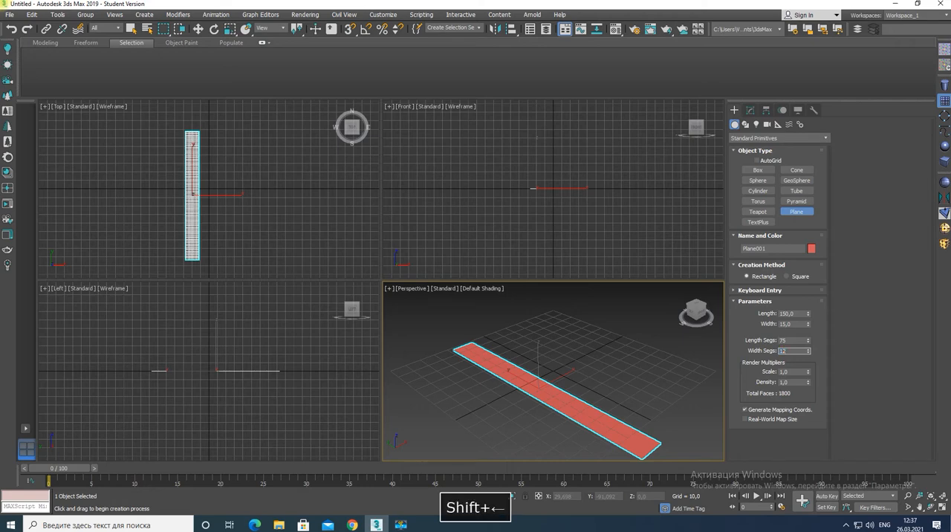
{"action": "key", "text": "Delete"}
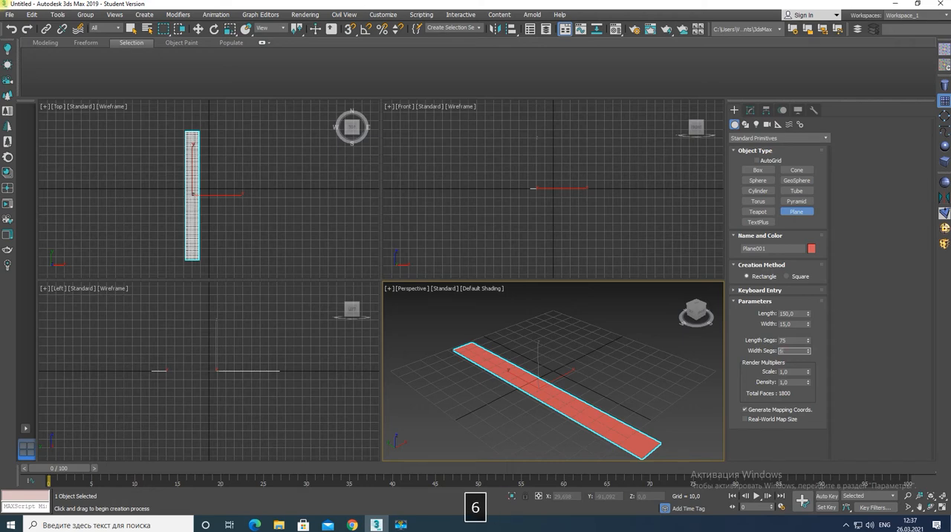
{"action": "key", "text": "Return"}
{"action": "left_click", "coordinate": [584, 413]}
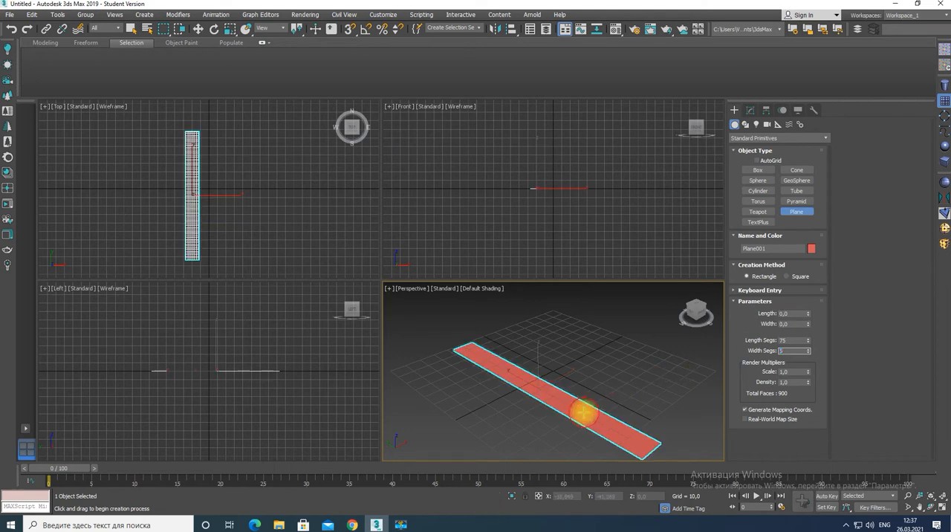
{"action": "key", "text": "F4"}
{"action": "scroll", "coordinate": [583, 413], "scroll_direction": "up", "scroll_amount": 4}
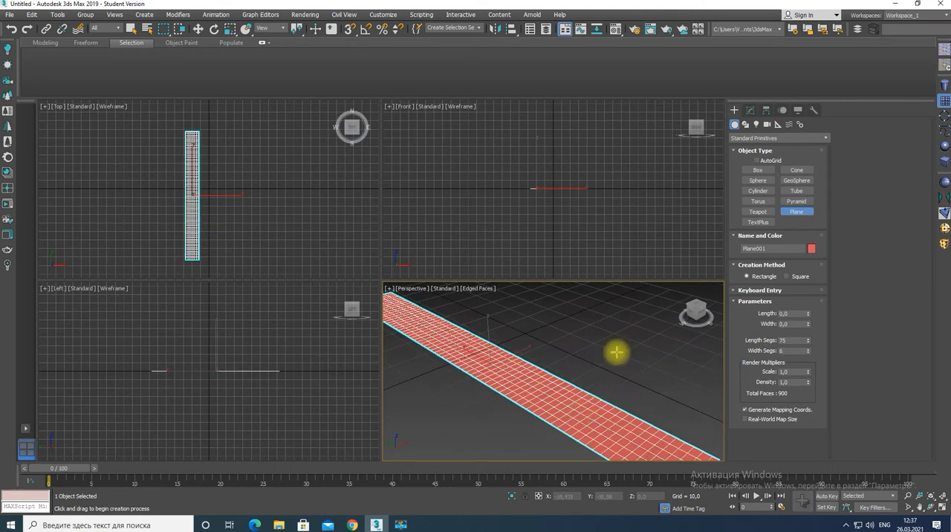
Add a Twist modifier to the plane with an angle of 180 about the Y axis
{"action": "left_click", "coordinate": [751, 110]}
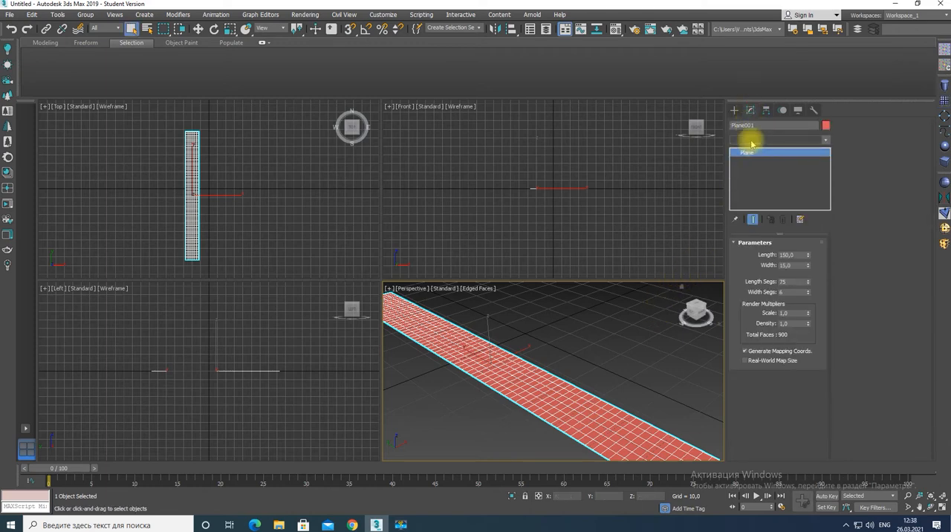
{"action": "left_click", "coordinate": [752, 141]}
{"action": "type", "text": "tw"}
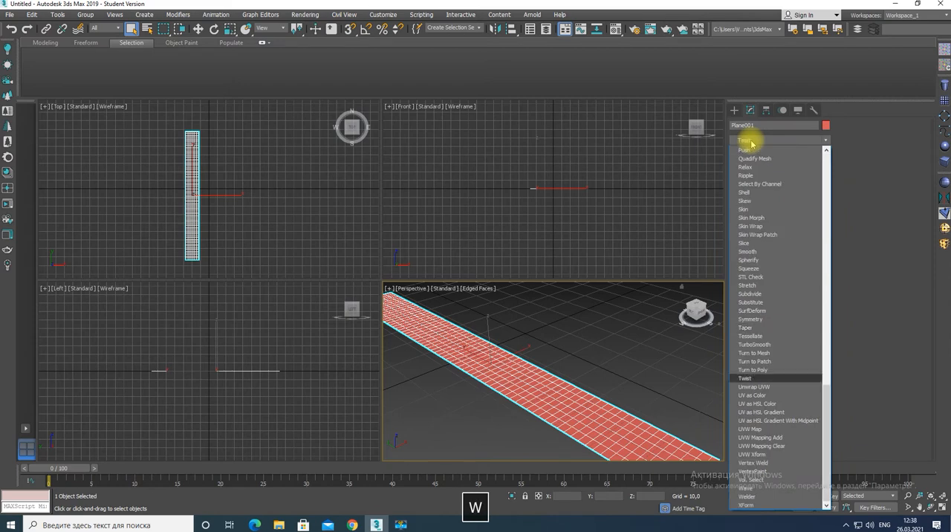
{"action": "key", "text": "Return"}
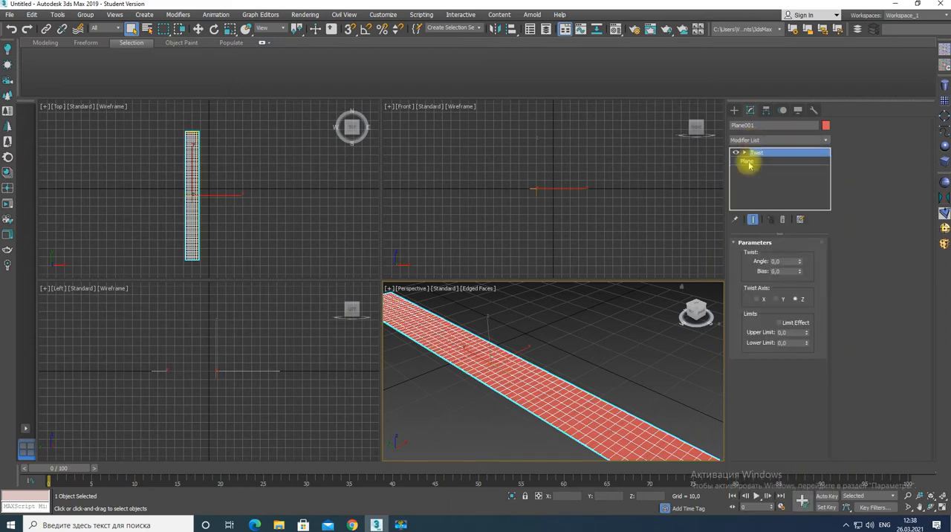
{"action": "left_click_drag", "start_coordinate": [787, 263], "coordinate": [747, 271]}
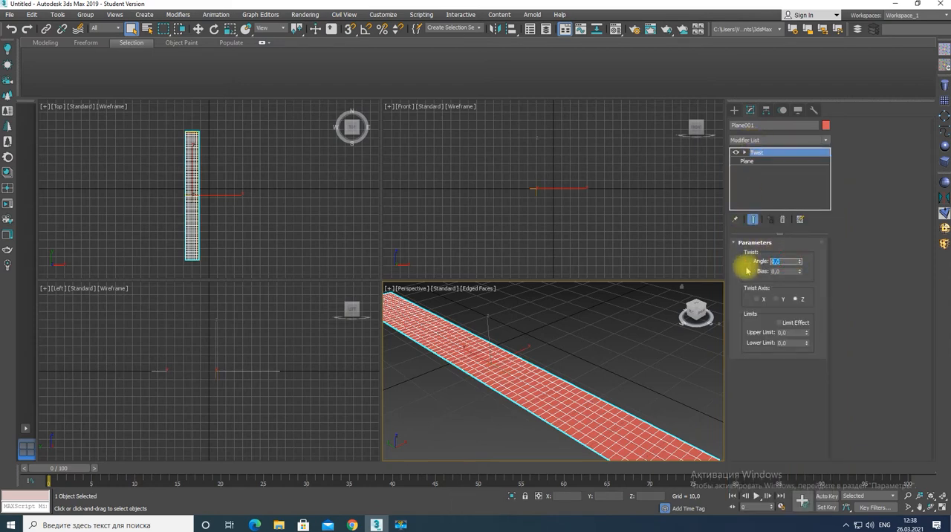
{"action": "type", "text": "180"}
{"action": "key", "text": "Return"}
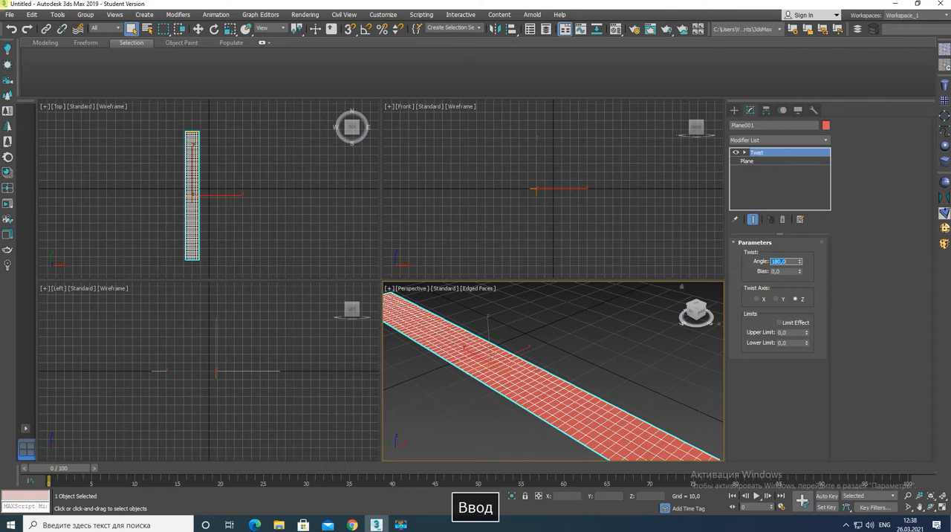
{"action": "left_click", "coordinate": [775, 299]}
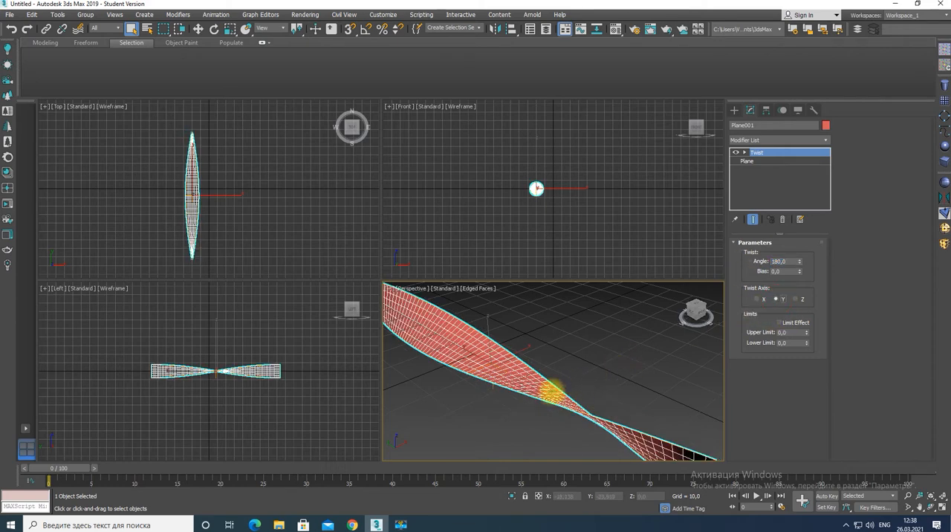
Maximize the perspective viewport and add a Bend modifier to the twisted strip with an angle of 360 about the Y axis
{"action": "middle_click_drag", "start_coordinate": [552, 389], "coordinate": [566, 383], "text": "alt"}
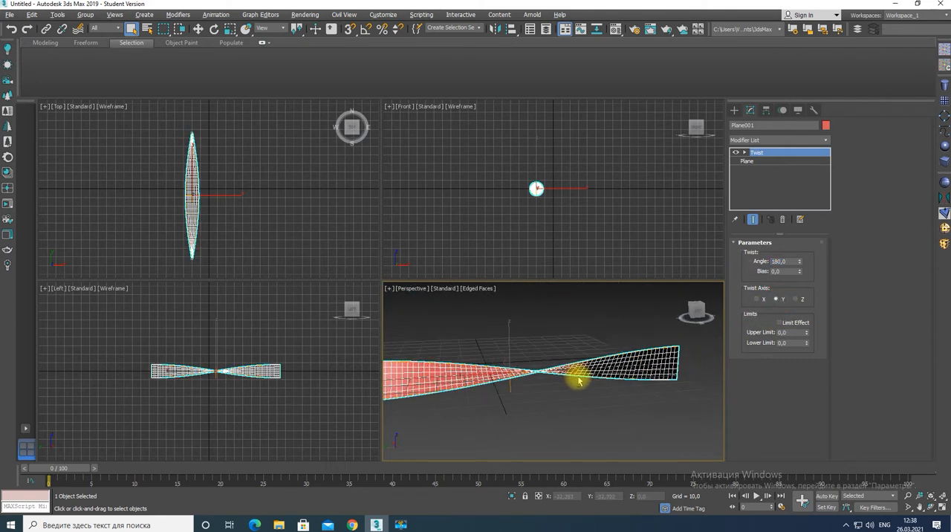
{"action": "key", "text": "alt+w"}
{"action": "mouse_move", "coordinate": [351, 322]}
{"action": "middle_mouse_down", "text": "alt"}
{"action": "mouse_move", "coordinate": [463, 322]}
{"action": "mouse_move", "coordinate": [362, 331]}
{"action": "middle_mouse_up", "text": "alt"}
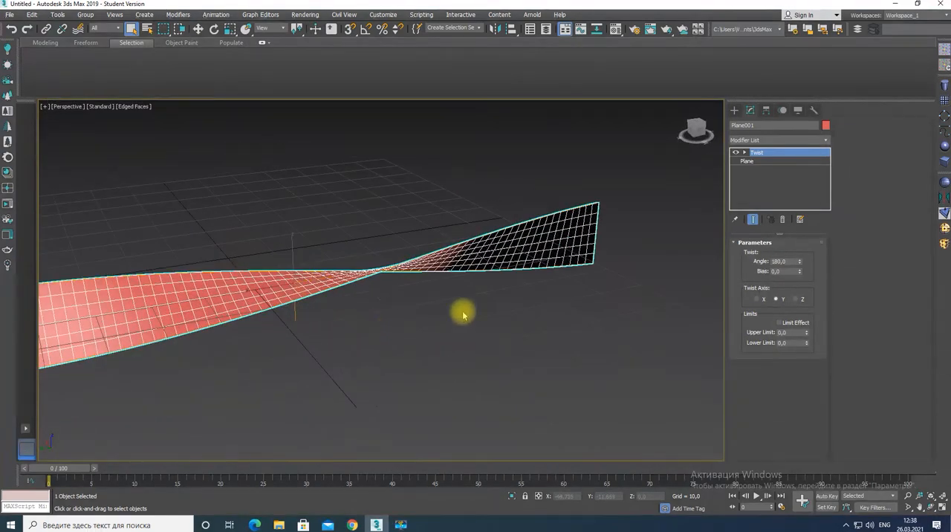
{"action": "left_click", "coordinate": [759, 140]}
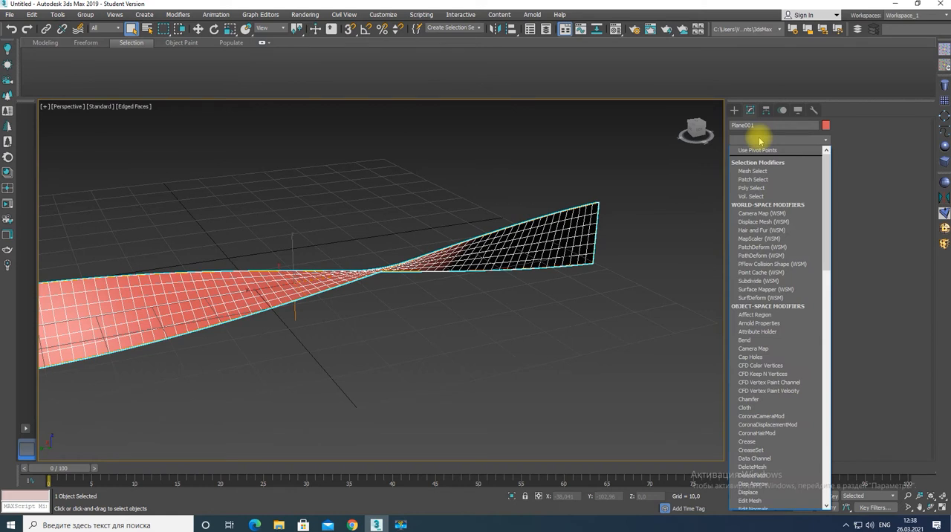
{"action": "type", "text": "be"}
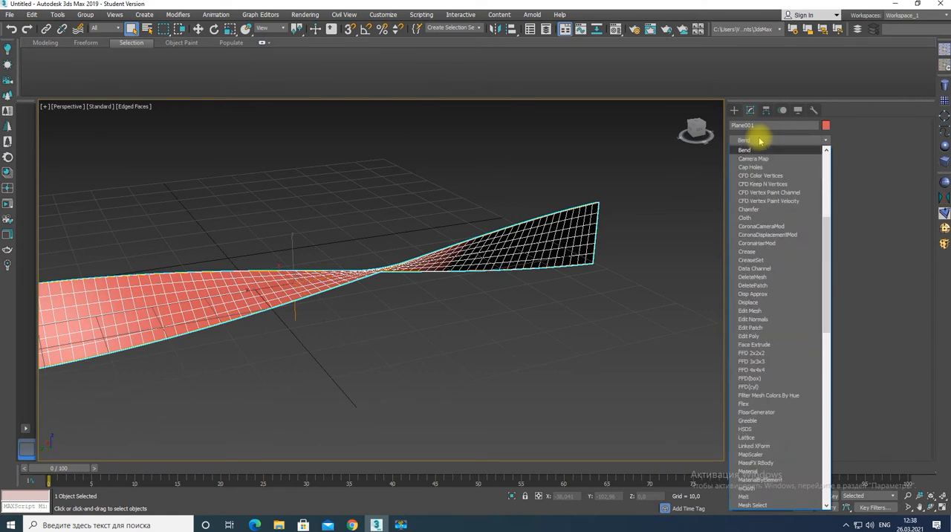
{"action": "key", "text": "Return"}
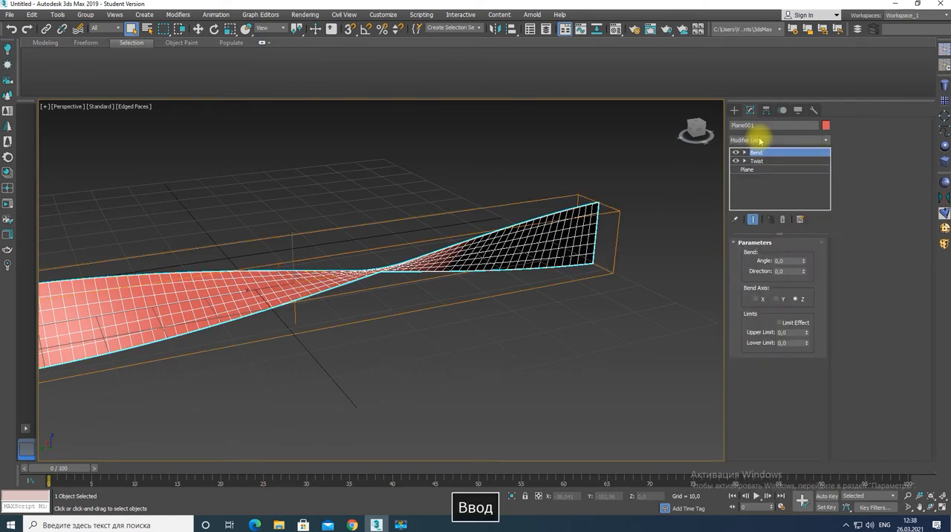
{"action": "left_click", "coordinate": [788, 261]}
{"action": "type", "text": "360"}
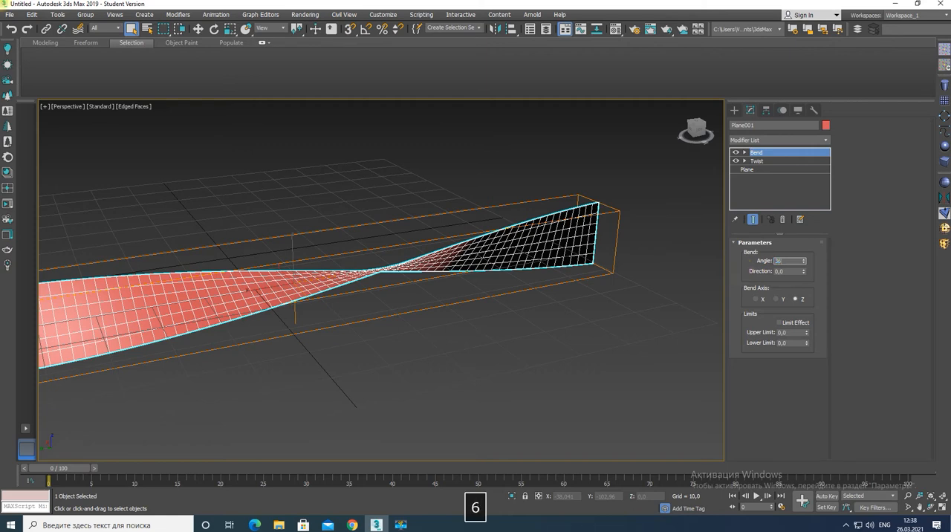
{"action": "left_click", "coordinate": [776, 299]}
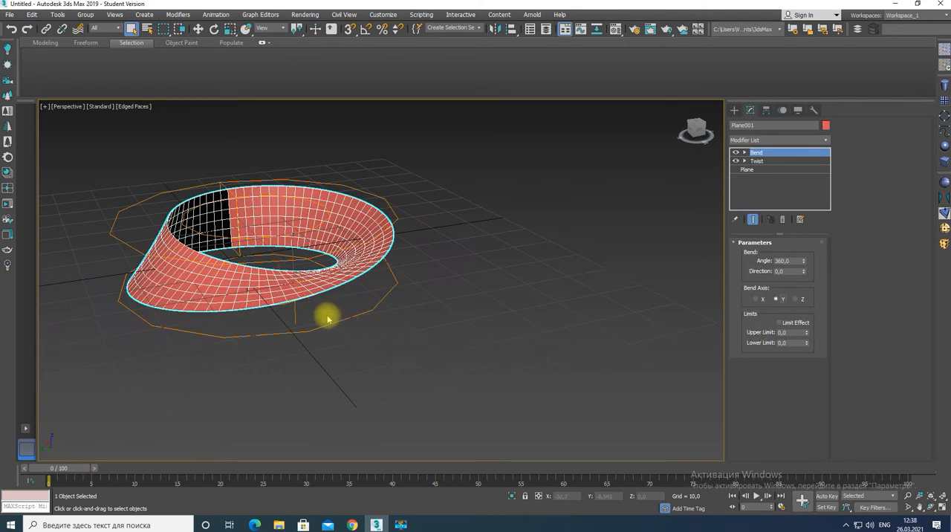
Add a Shell modifier to the bent strip to give it thickness
{"action": "middle_click_drag", "start_coordinate": [248, 276], "coordinate": [419, 272], "text": "alt"}
{"action": "scroll", "coordinate": [291, 277], "scroll_direction": "up", "scroll_amount": 3}
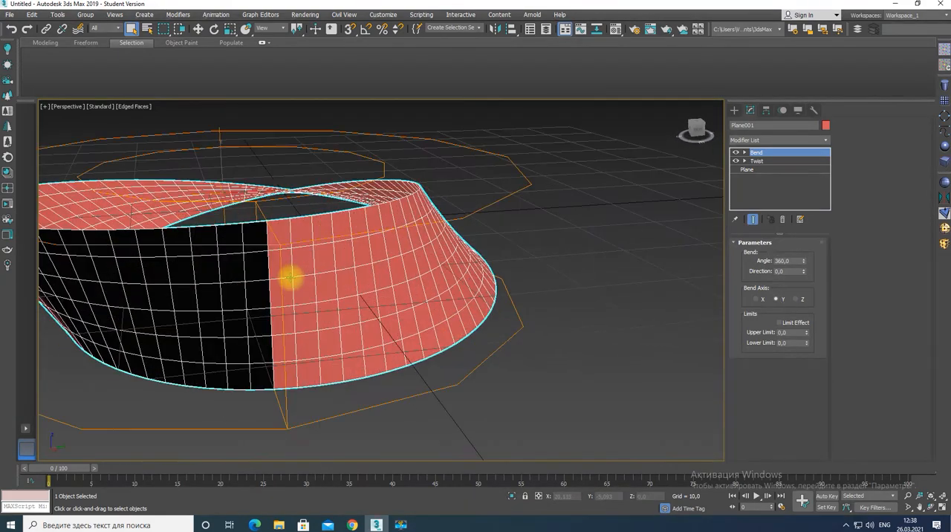
{"action": "left_click", "coordinate": [758, 139]}
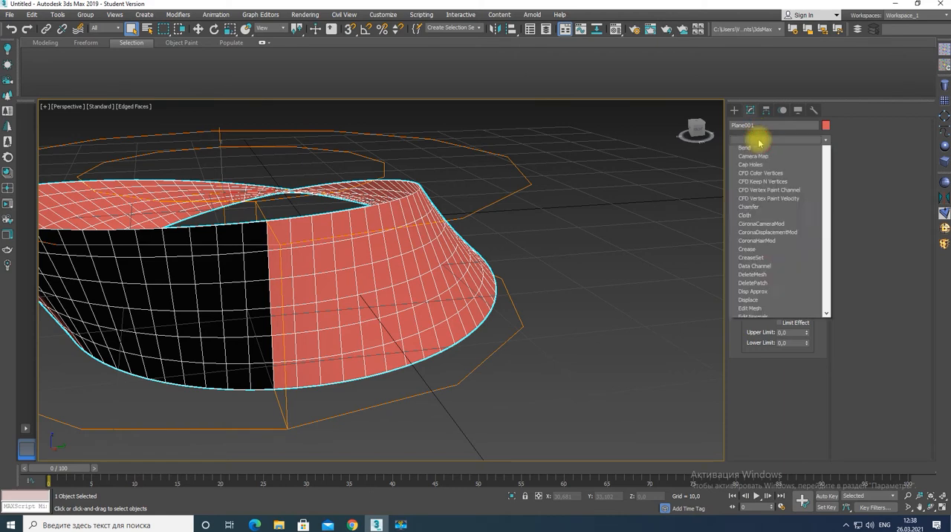
{"action": "type", "text": "sh"}
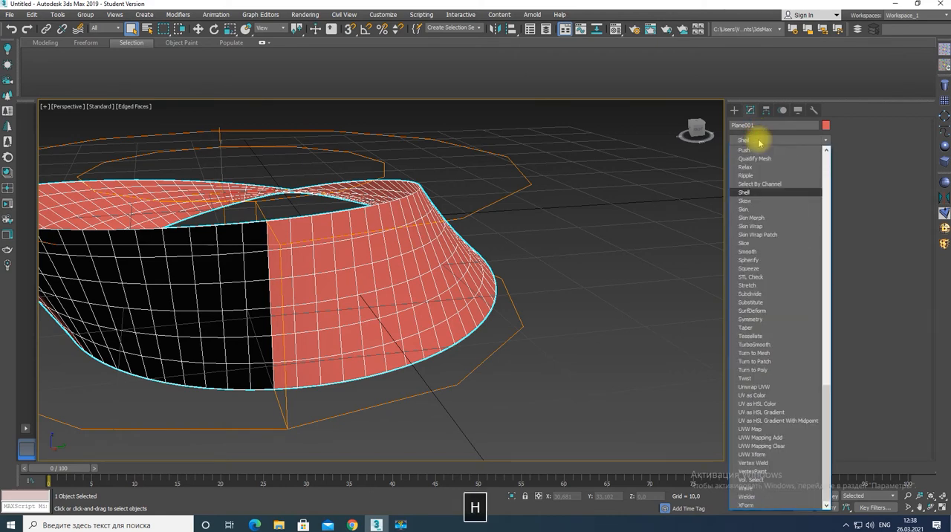
{"action": "key", "text": "Return"}
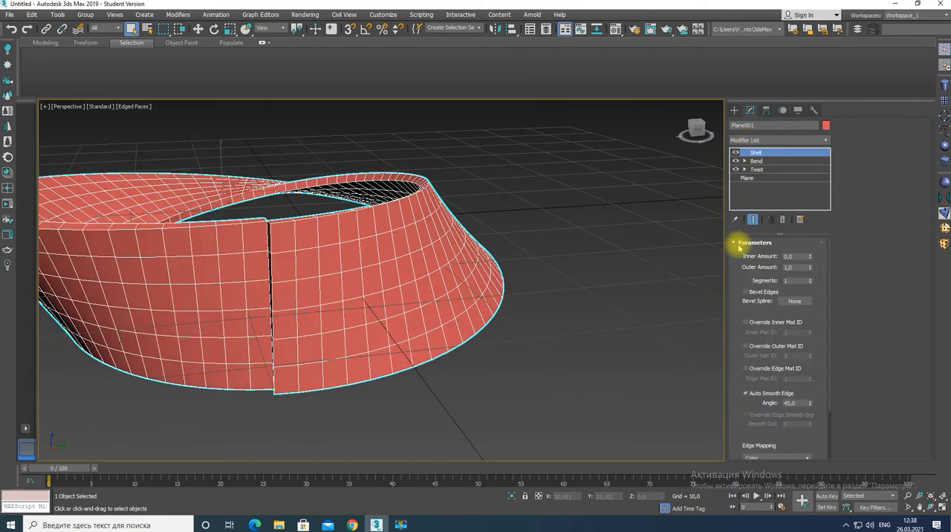
Set both the inner and outer amounts of the Shell modifier to 0,5
{"action": "double_click", "coordinate": [793, 256]}
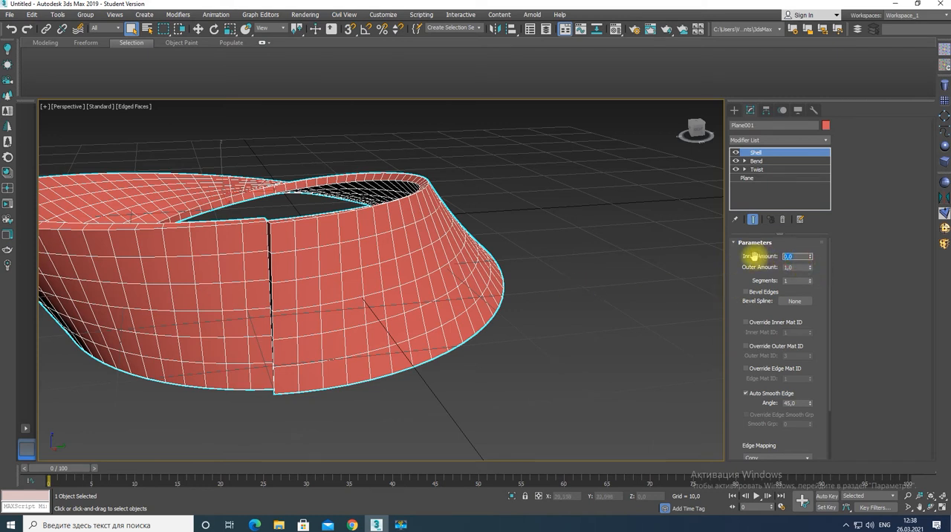
{"action": "type", "text": "0"}
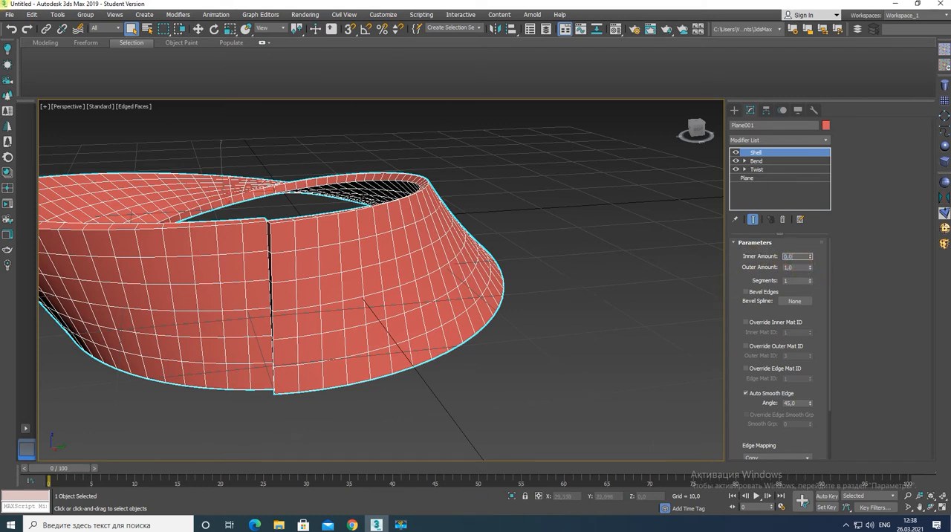
{"action": "key", "text": "BackSpace"}
{"action": "type", "text": "5"}
{"action": "key", "text": "Tab"}
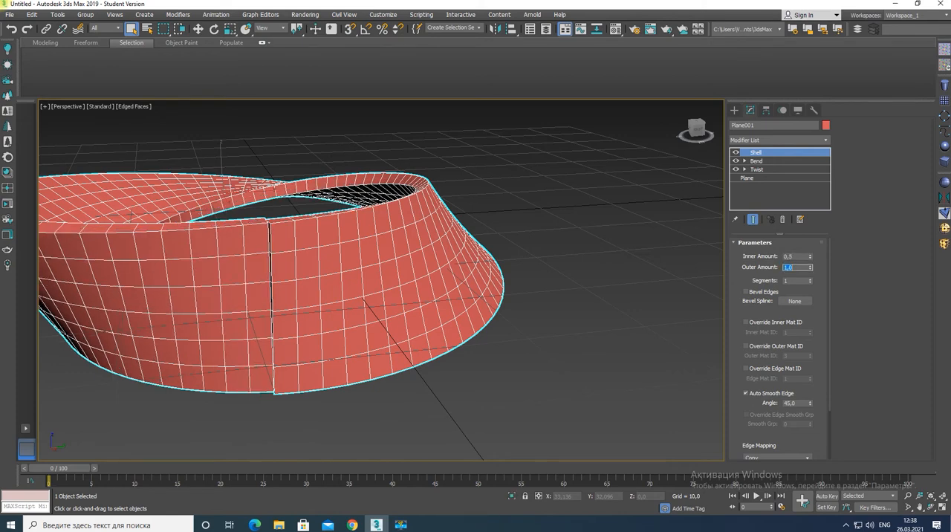
{"action": "type", "text": "0,5"}
{"action": "key", "text": "Return"}
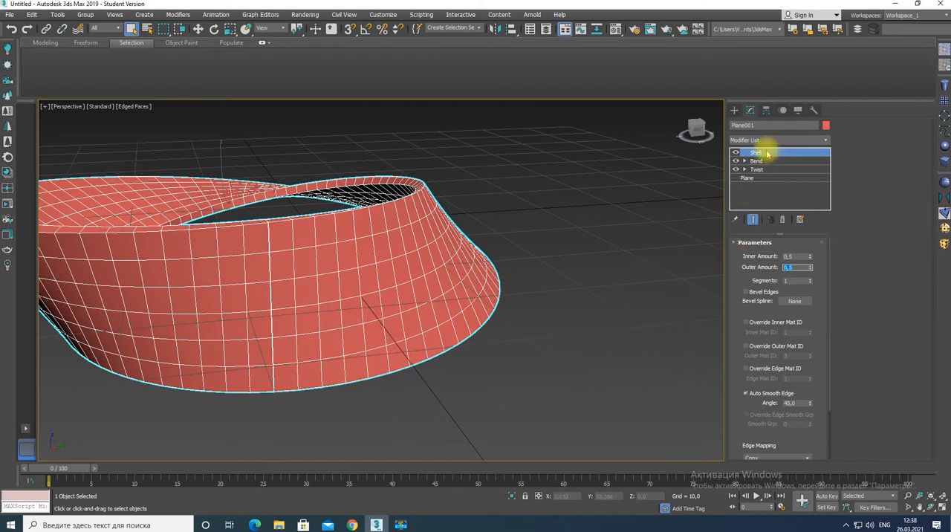
{"action": "left_click", "coordinate": [758, 192]}
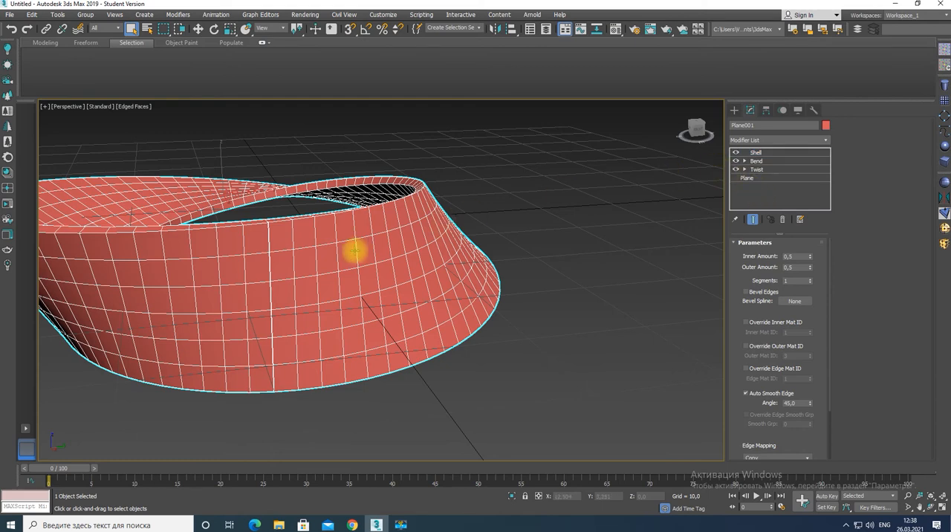
Clone the ring as one independent copy, moved about 38.7 units up along the Z axis
{"action": "scroll", "coordinate": [403, 319], "scroll_direction": "down", "scroll_amount": 8}
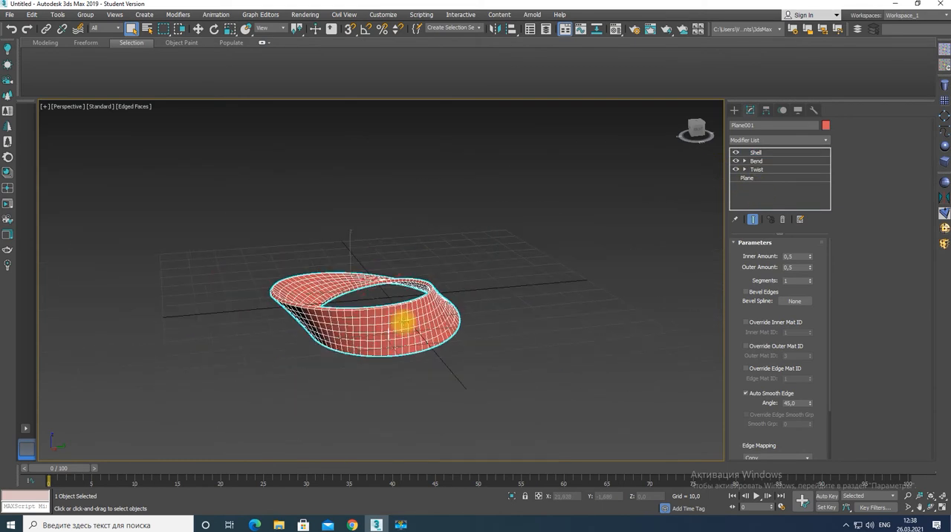
{"action": "key", "text": "w"}
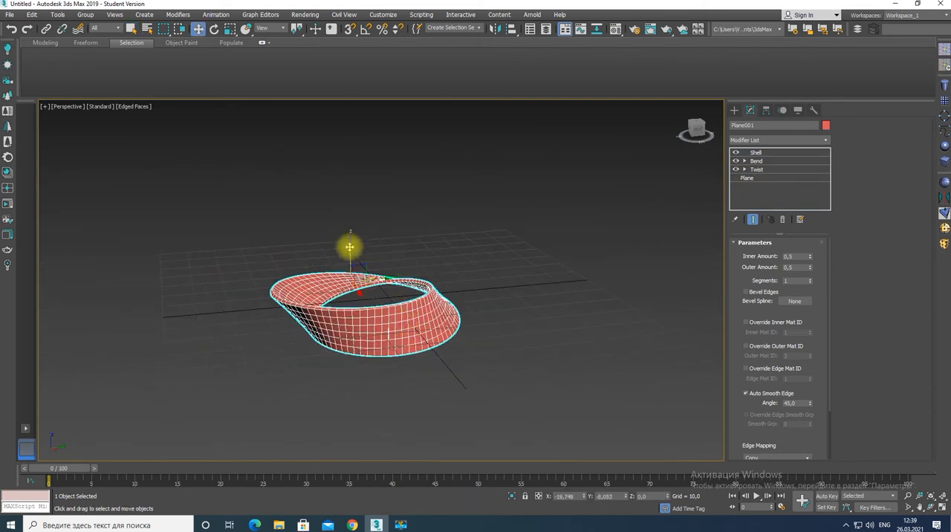
{"action": "left_click_drag", "start_coordinate": [357, 217], "coordinate": [349, 128], "text": "shift"}
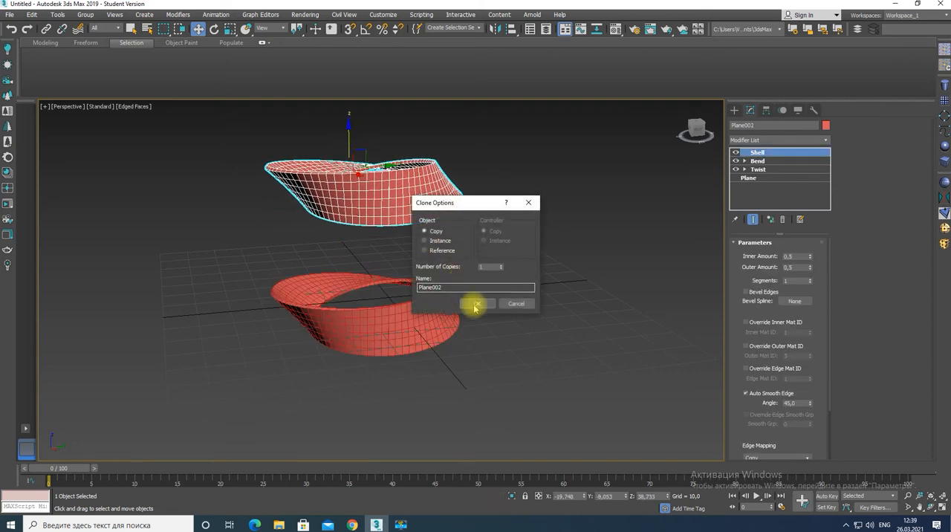
{"action": "left_click", "coordinate": [479, 303]}
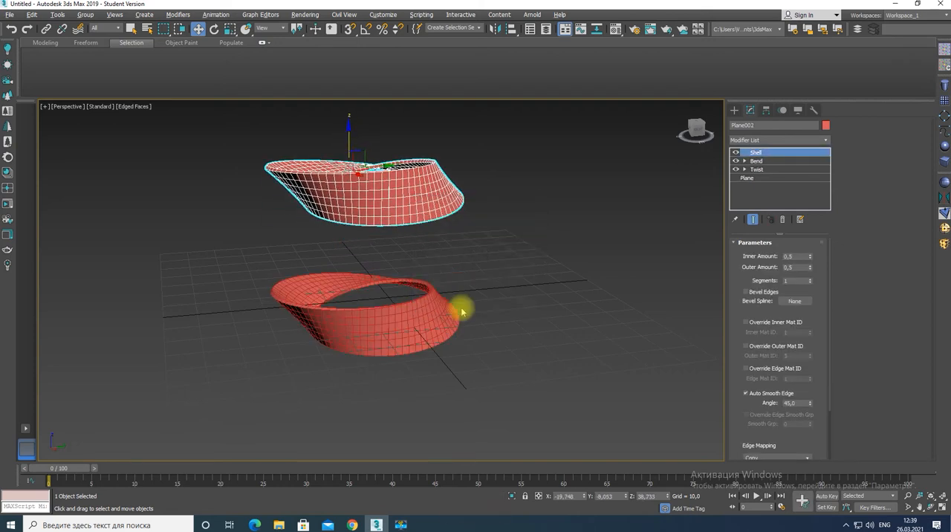
Isolate the upper copy of the ring and convert it to an Editable Poly
{"action": "key", "text": "alt+q"}
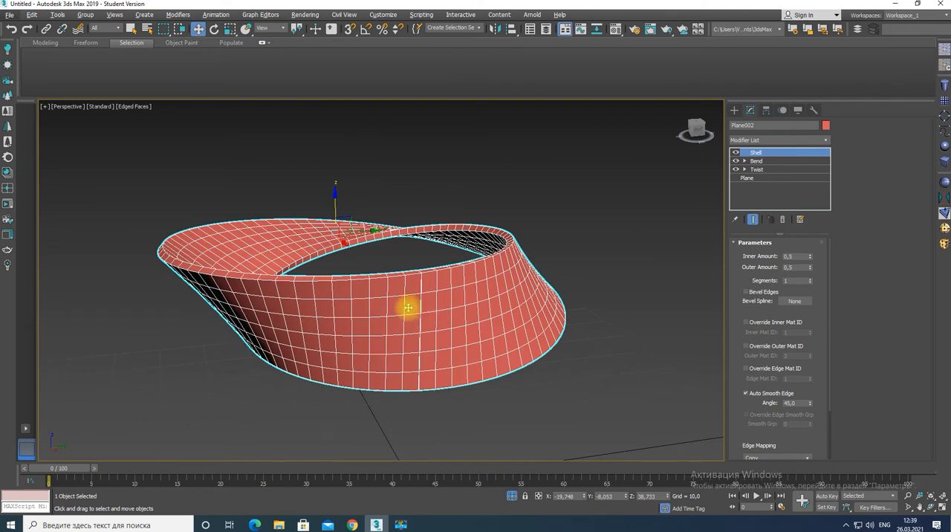
{"action": "right_click", "coordinate": [408, 306]}
{"action": "mouse_move", "coordinate": [445, 408]}
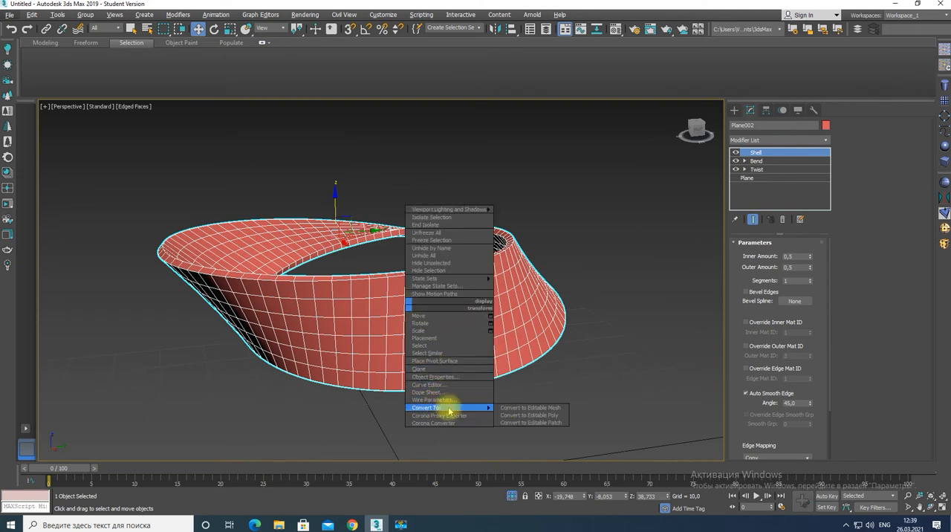
{"action": "left_click", "coordinate": [537, 416]}
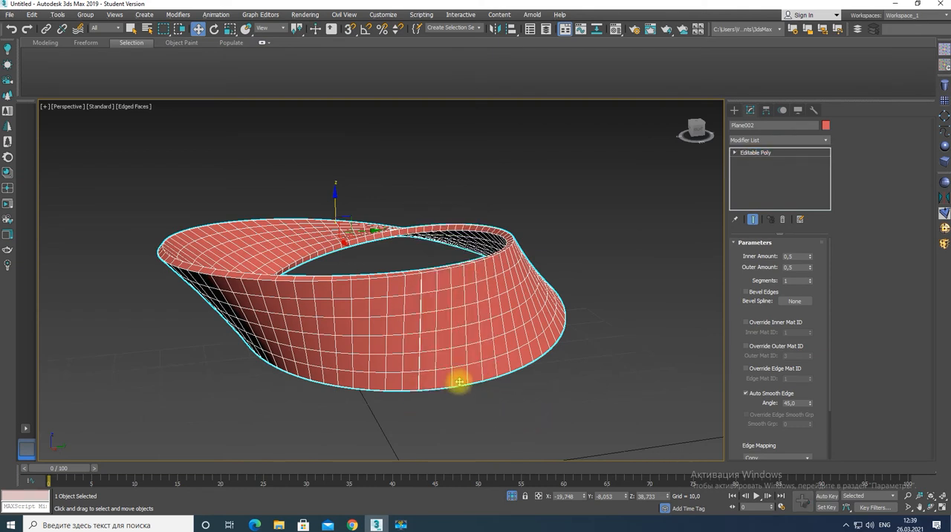
{"action": "middle_click_drag", "start_coordinate": [490, 322], "coordinate": [474, 314], "text": "alt"}
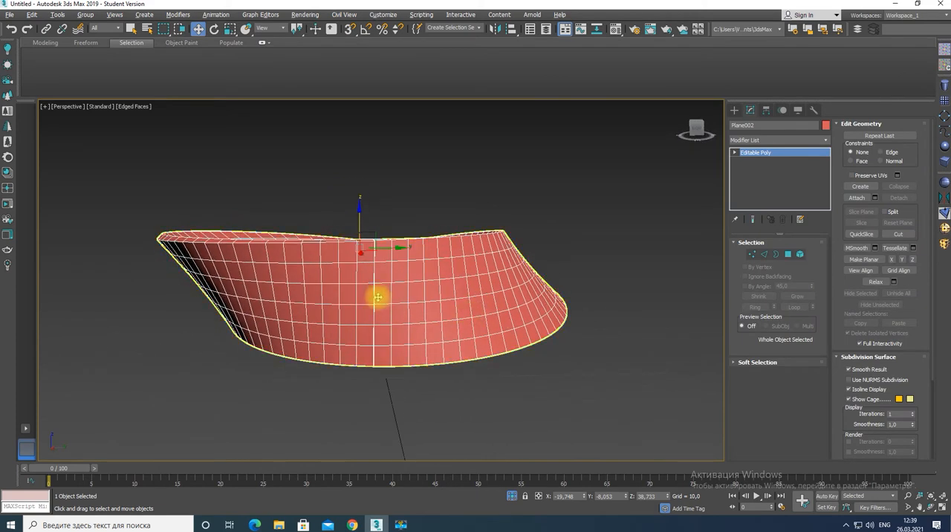
{"action": "middle_click_drag", "start_coordinate": [378, 293], "coordinate": [370, 300], "text": "alt"}
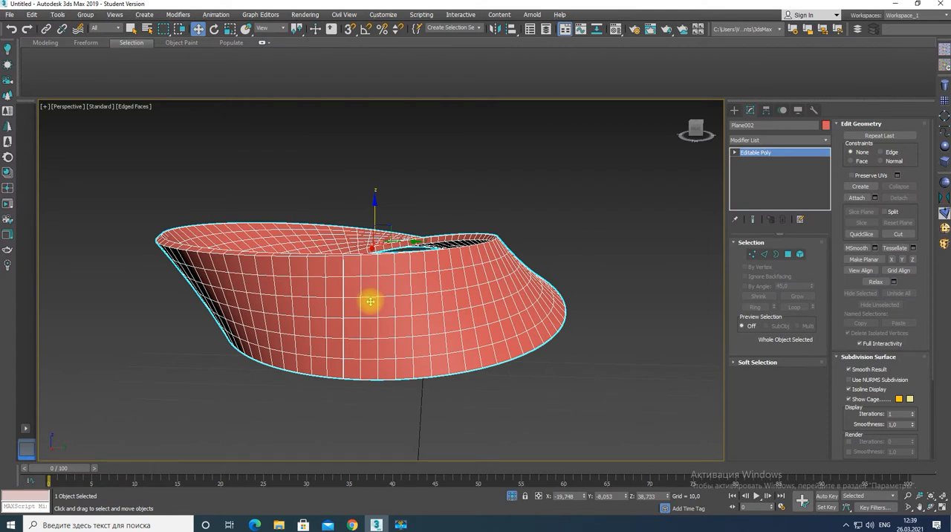
Select only the hidden internal polygons at the ring's front seam and delete them
{"action": "key", "text": "w"}
{"action": "key", "text": "4"}
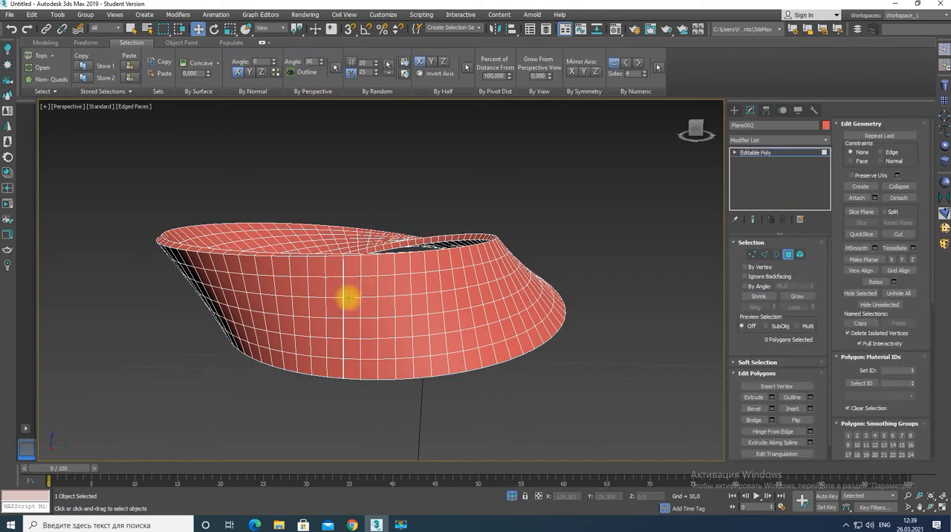
{"action": "middle_click_drag", "start_coordinate": [353, 300], "coordinate": [370, 288], "text": "alt"}
{"action": "scroll", "coordinate": [371, 287], "scroll_direction": "up", "scroll_amount": 2}
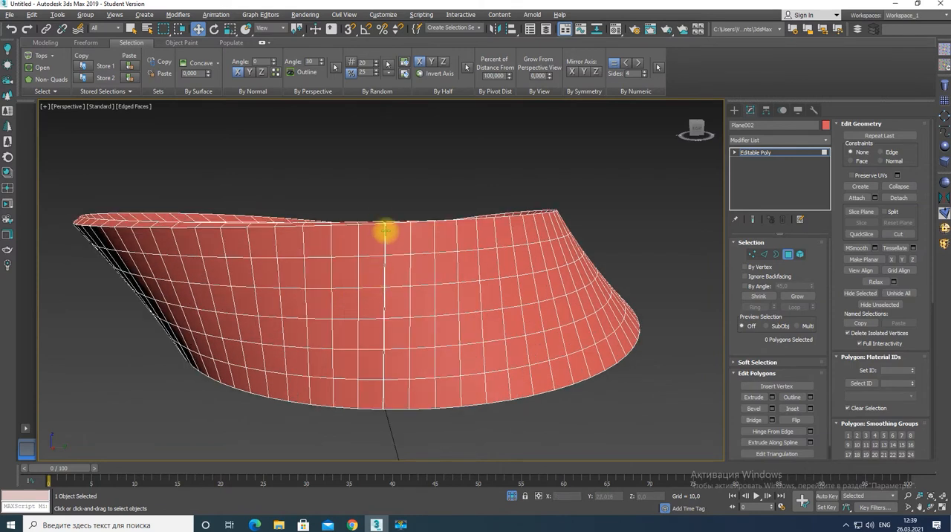
{"action": "left_click_drag", "start_coordinate": [373, 214], "coordinate": [398, 425]}
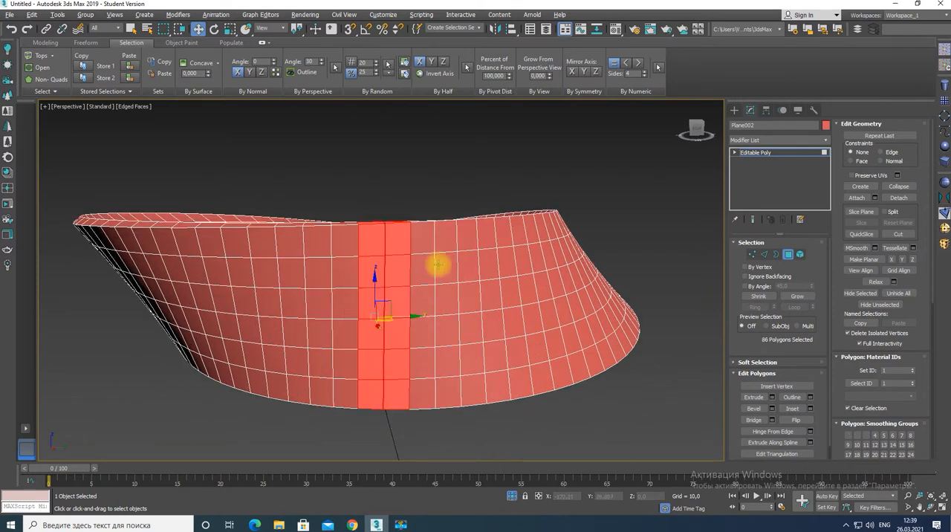
{"action": "left_click_drag", "start_coordinate": [435, 223], "coordinate": [402, 422], "text": "alt"}
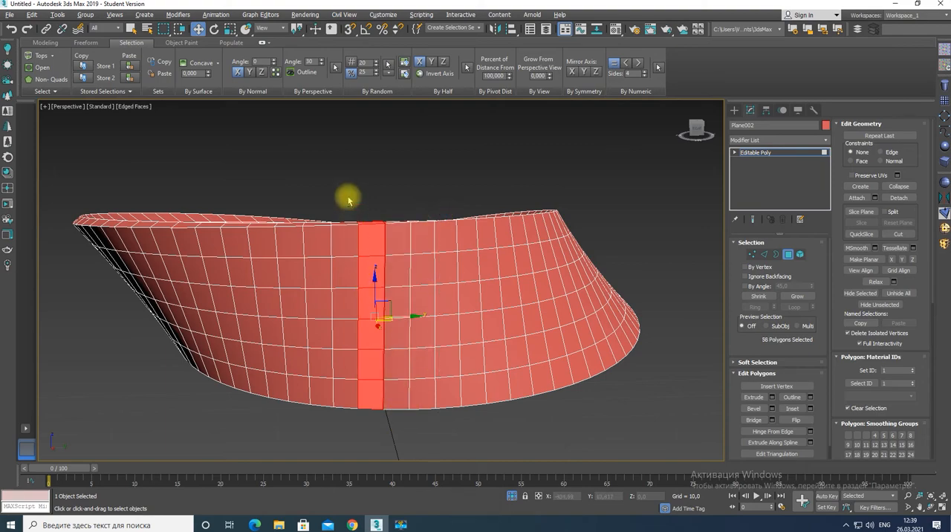
{"action": "left_click_drag", "start_coordinate": [346, 197], "coordinate": [377, 418], "text": "alt"}
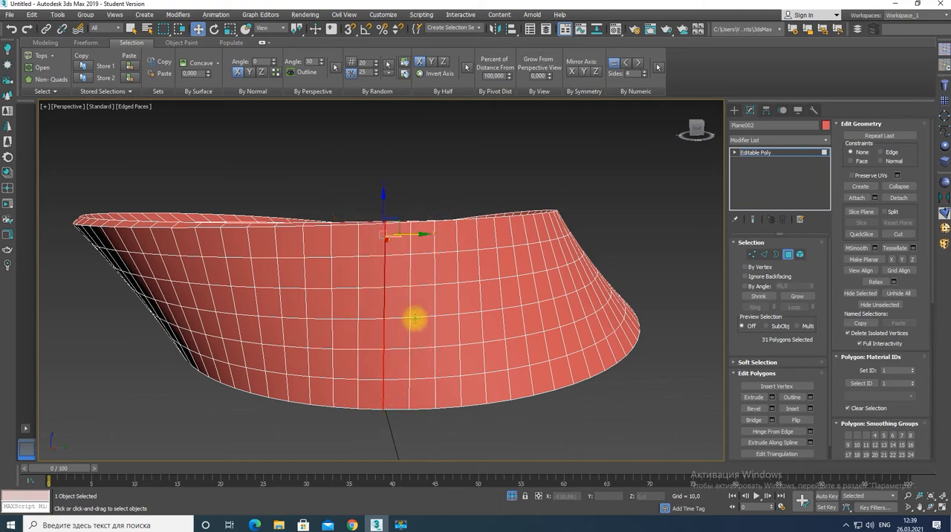
{"action": "mouse_move", "coordinate": [414, 319]}
{"action": "middle_mouse_down", "text": "alt"}
{"action": "mouse_move", "coordinate": [419, 350]}
{"action": "mouse_move", "coordinate": [416, 313]}
{"action": "middle_mouse_up", "text": "alt"}
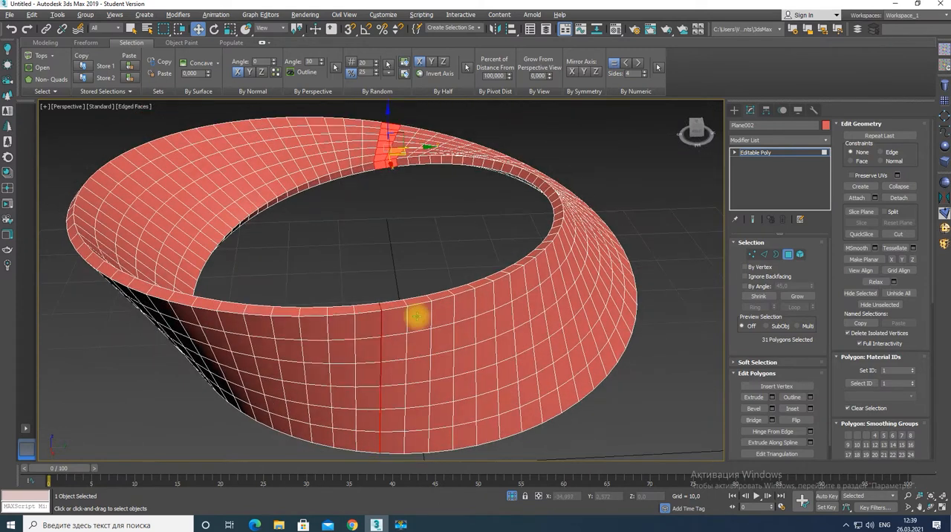
{"action": "left_click_drag", "start_coordinate": [435, 194], "coordinate": [443, 197], "text": "alt"}
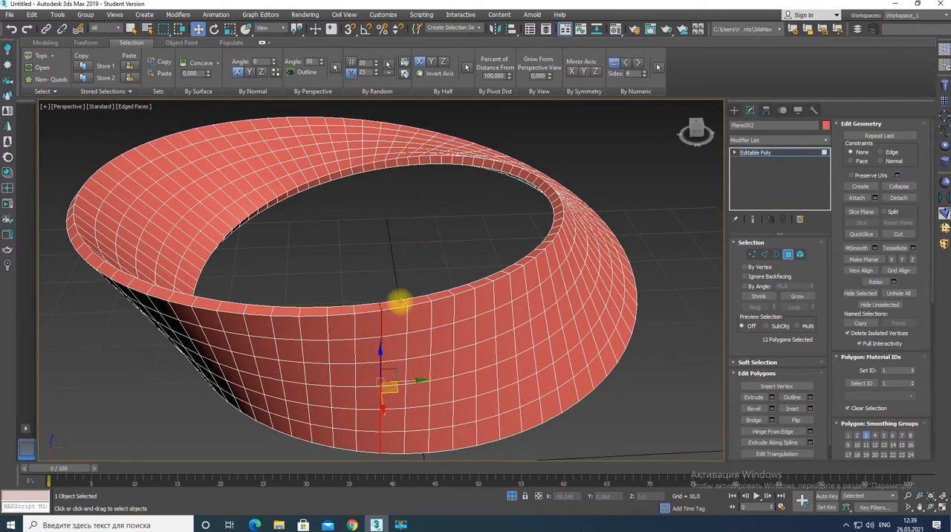
{"action": "key", "text": "Delete"}
Weld the column of vertices along the ring's front seam with a threshold of 0,1, then deselect them
{"action": "key", "text": "1"}
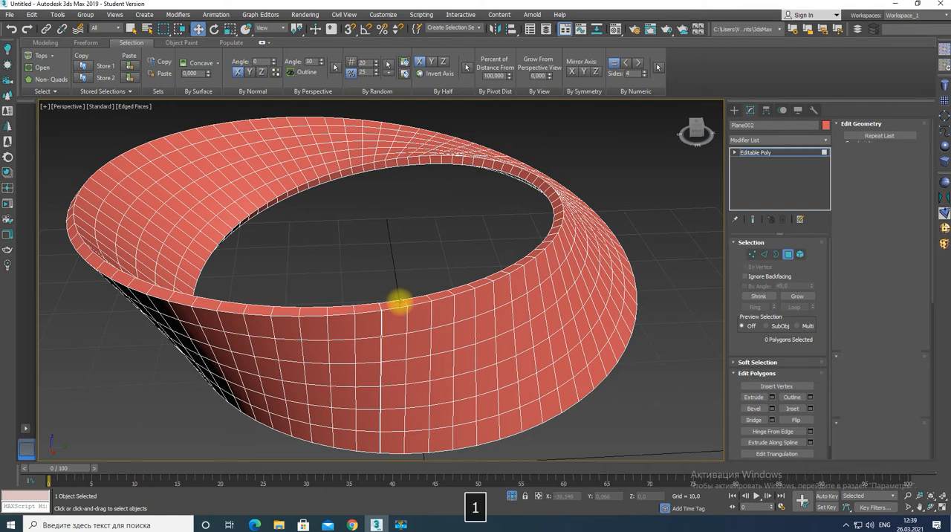
{"action": "middle_click_drag", "start_coordinate": [399, 339], "coordinate": [399, 323], "text": "alt"}
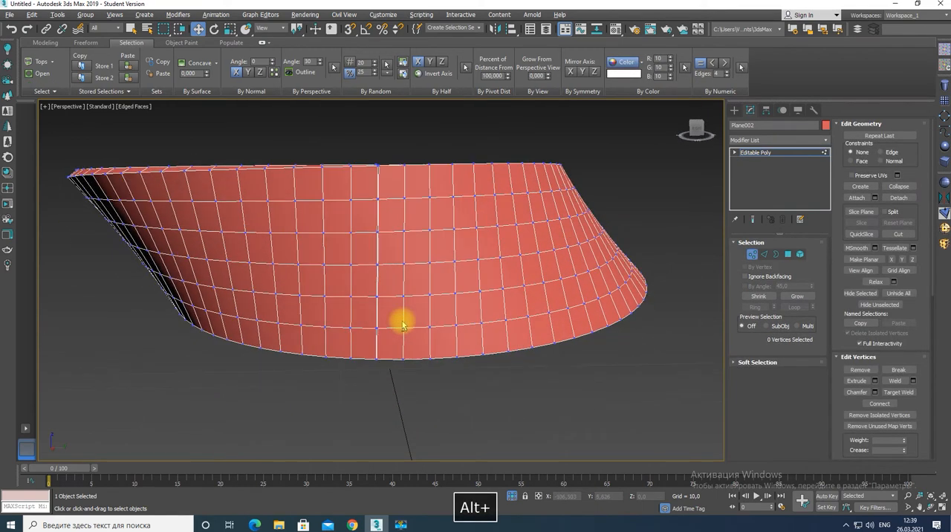
{"action": "left_click_drag", "start_coordinate": [360, 152], "coordinate": [394, 373]}
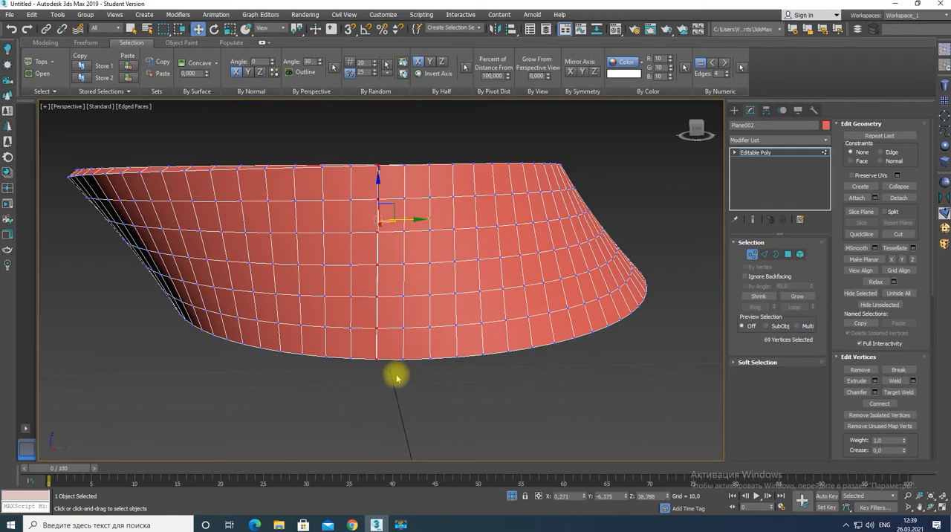
{"action": "left_click", "coordinate": [913, 381]}
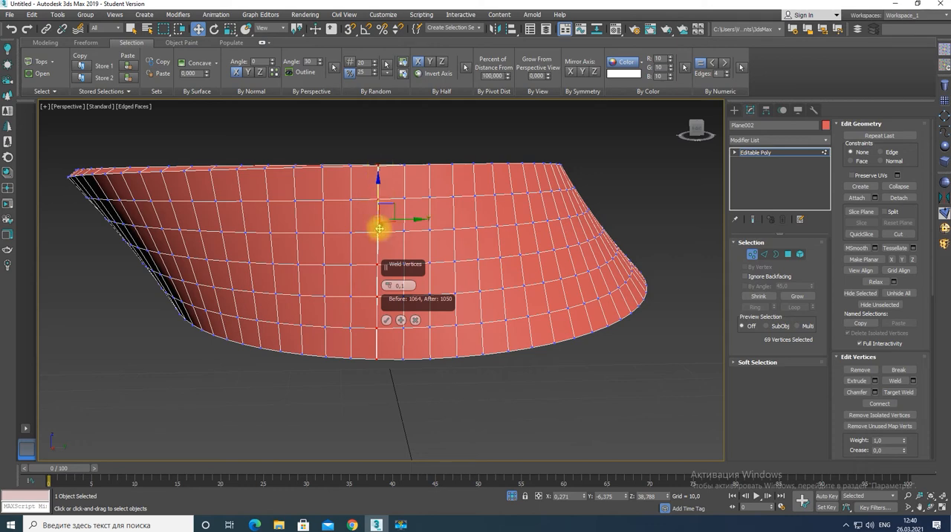
{"action": "left_click", "coordinate": [387, 320]}
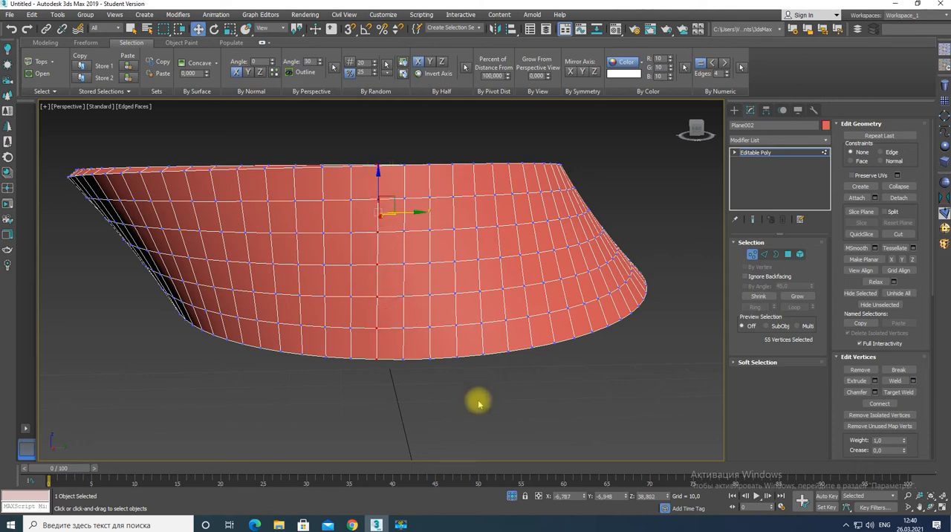
{"action": "middle_click_drag", "start_coordinate": [449, 269], "coordinate": [452, 316], "text": "alt"}
{"action": "scroll", "coordinate": [448, 327], "scroll_direction": "down", "scroll_amount": 4}
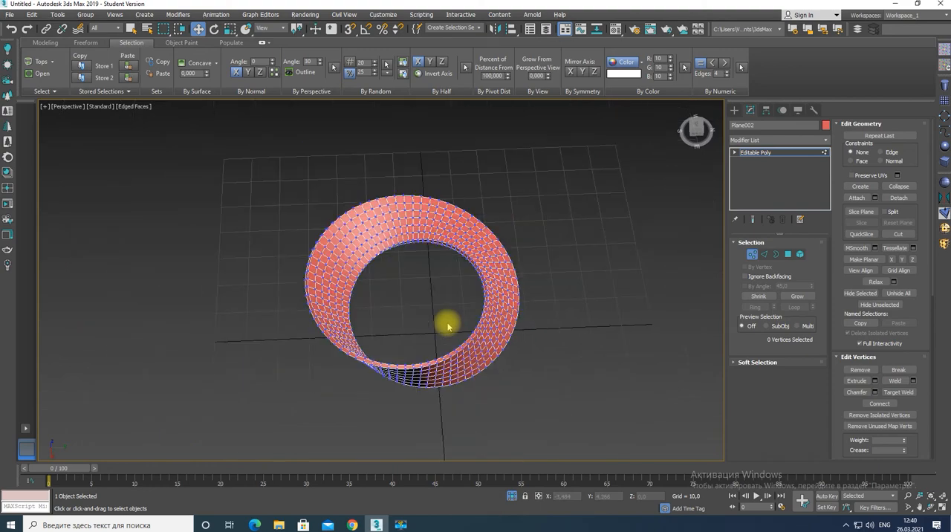
{"action": "scroll", "coordinate": [448, 327], "scroll_direction": "up", "scroll_amount": 5}
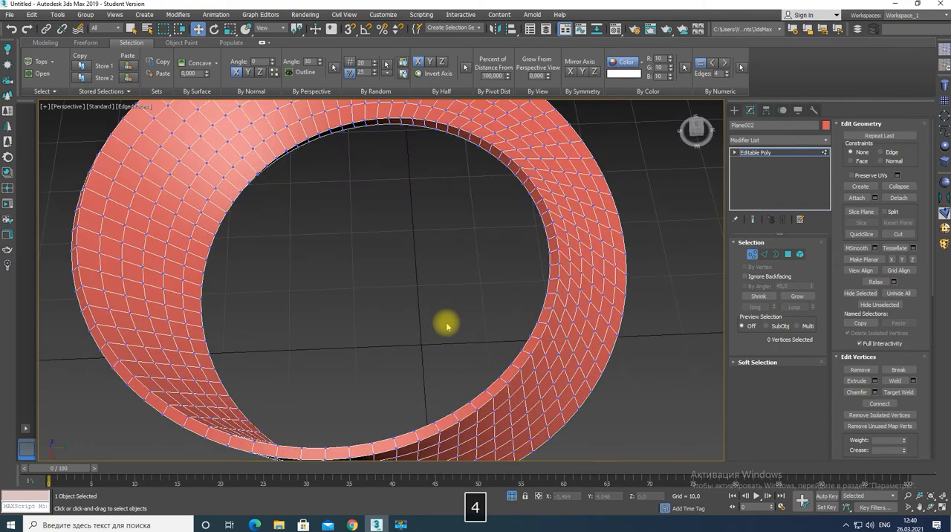
Bevel the two polygon loops one row in from each edge of the strip along local normals, with height 3,0 and outline -1,0
{"action": "key", "text": "4"}
{"action": "middle_click_drag", "start_coordinate": [414, 344], "coordinate": [414, 297], "text": "alt"}
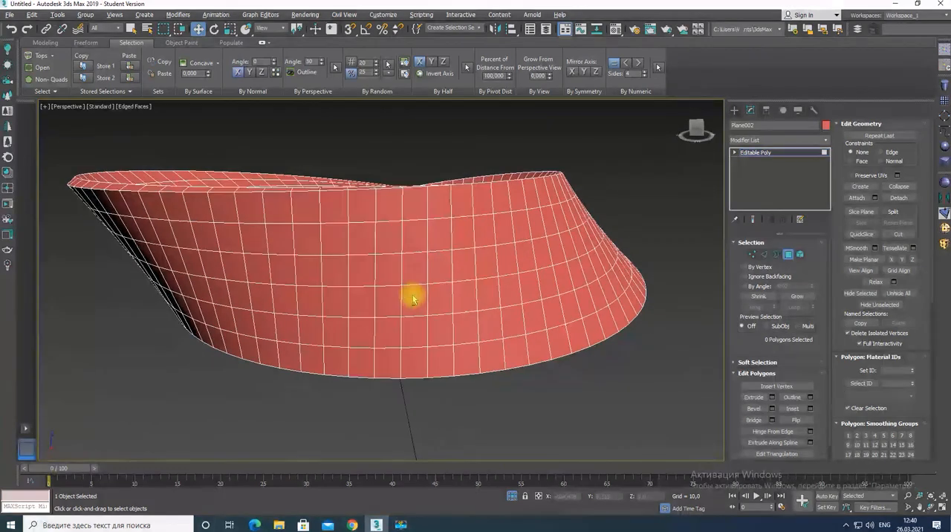
{"action": "left_click", "coordinate": [391, 231]}
{"action": "left_click", "coordinate": [380, 325], "text": "ctrl"}
{"action": "left_click", "coordinate": [411, 242], "text": "shift"}
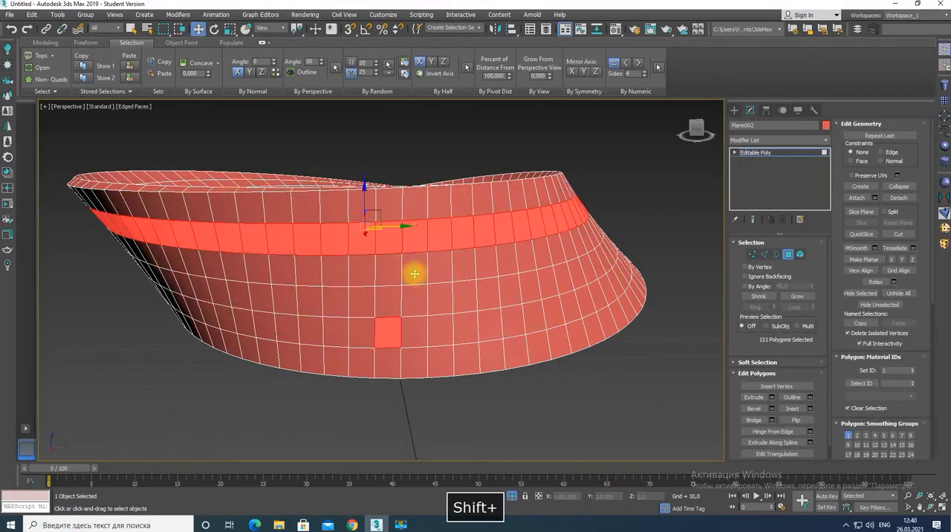
{"action": "left_click", "coordinate": [416, 331], "text": "shift"}
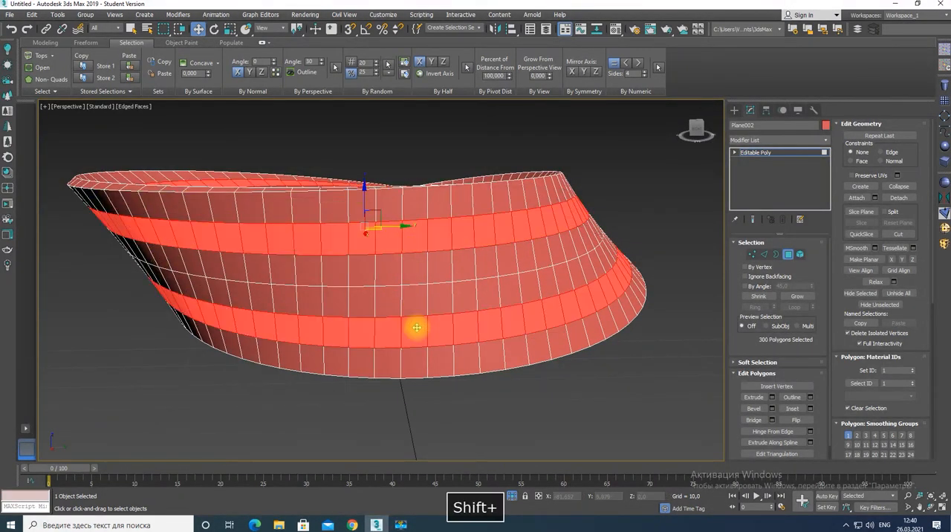
{"action": "left_click", "coordinate": [773, 409]}
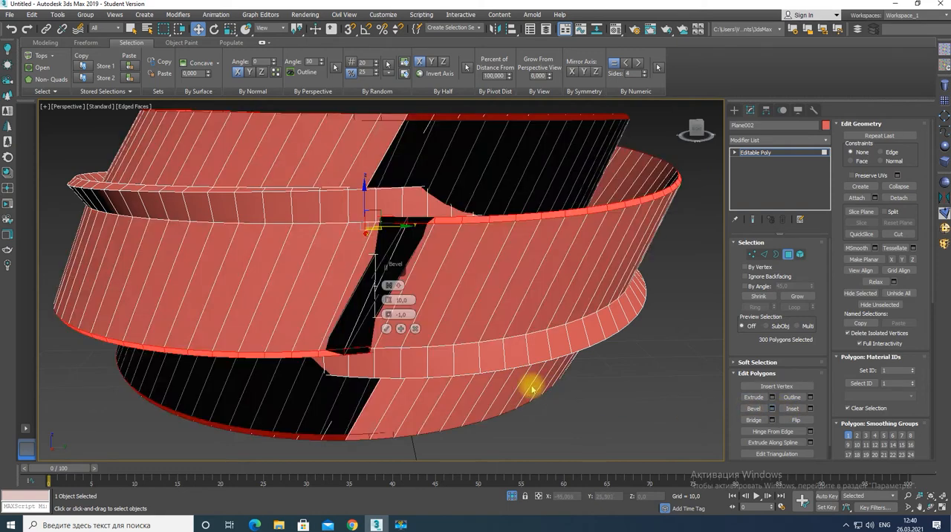
{"action": "left_click", "coordinate": [388, 286]}
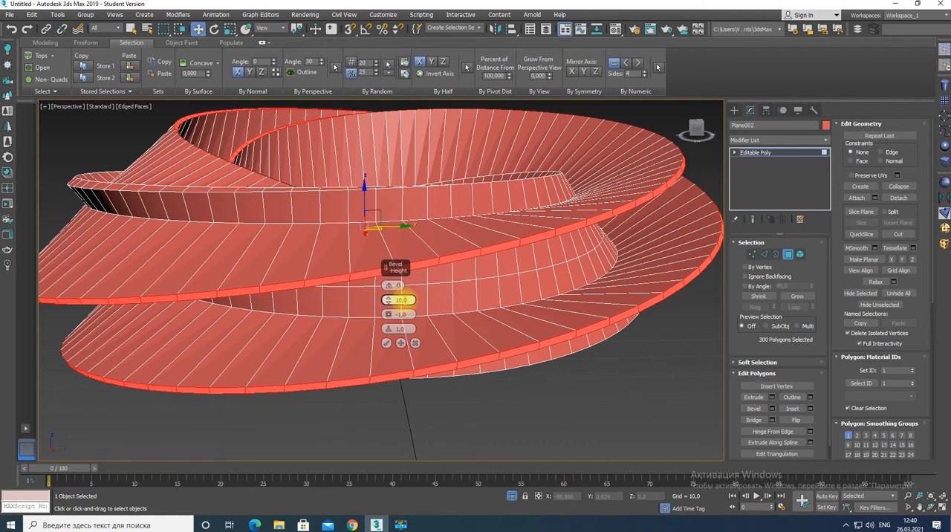
{"action": "type", "text": "3"}
{"action": "key", "text": "Return"}
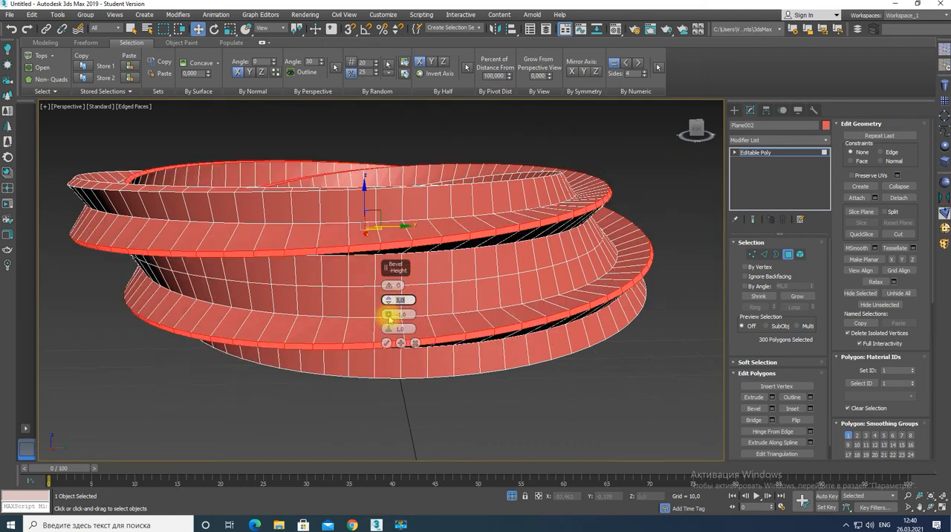
{"action": "mouse_move", "coordinate": [463, 322]}
{"action": "middle_mouse_down", "text": "alt"}
{"action": "mouse_move", "coordinate": [463, 310]}
{"action": "mouse_move", "coordinate": [484, 312]}
{"action": "mouse_move", "coordinate": [476, 313]}
{"action": "middle_mouse_up", "text": "alt"}
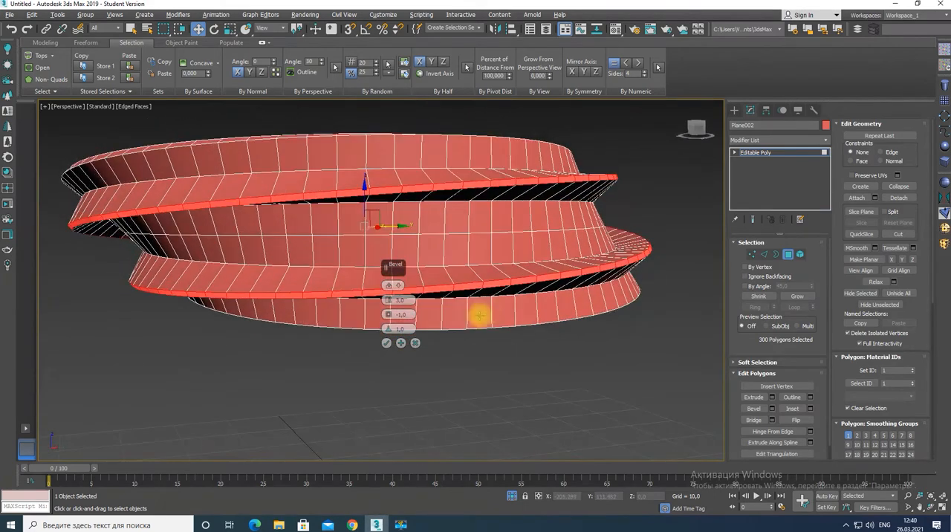
{"action": "left_click", "coordinate": [386, 343]}
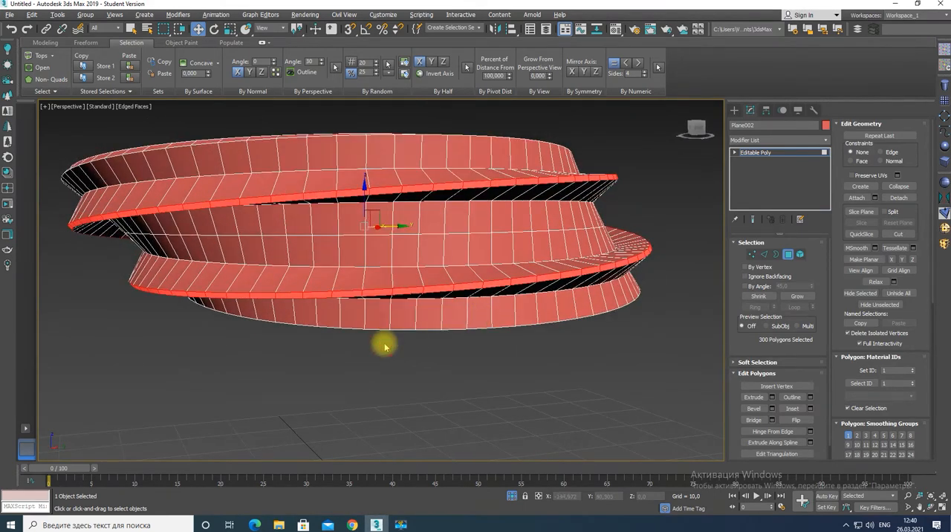
Select the full edge loops along the outer edges of the beveled ridges and the rim edges of the strip
{"action": "middle_click_drag", "start_coordinate": [421, 290], "coordinate": [428, 302], "text": "alt"}
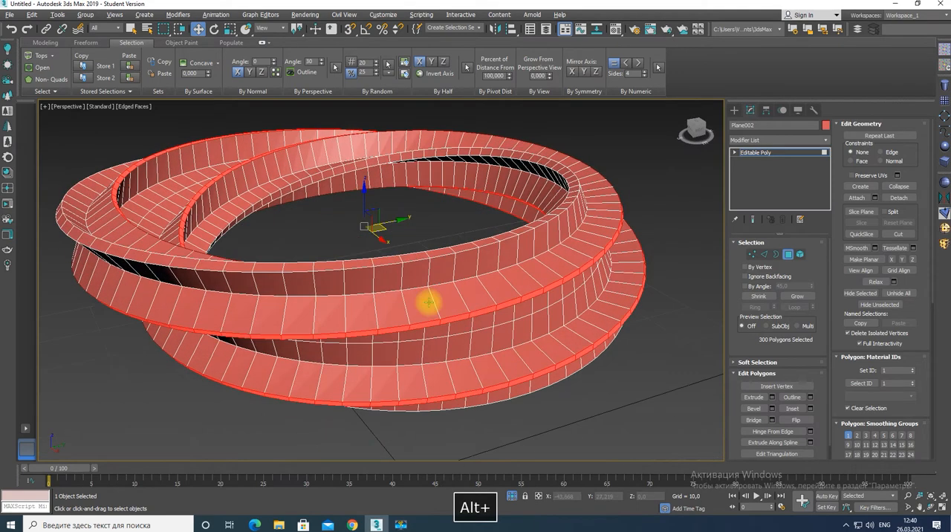
{"action": "key", "text": "2"}
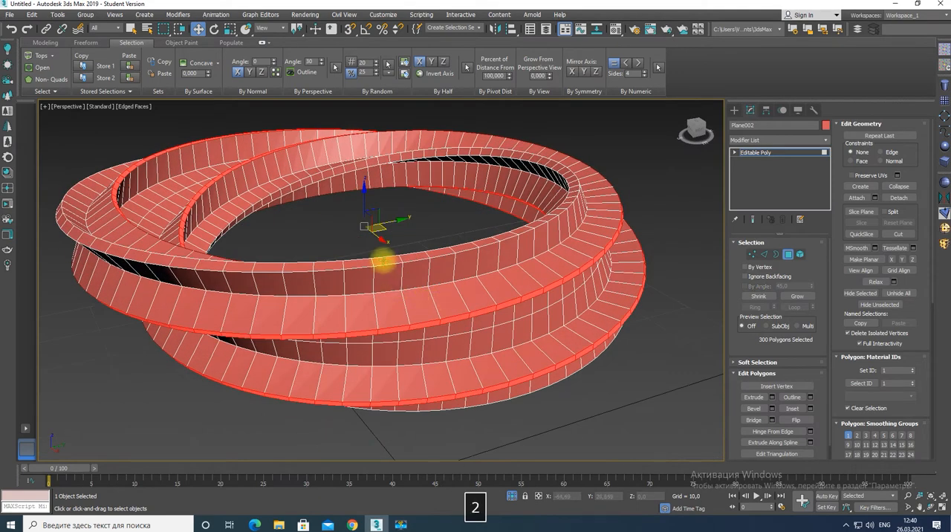
{"action": "left_click", "coordinate": [384, 261]}
{"action": "left_click", "coordinate": [384, 266], "text": "ctrl"}
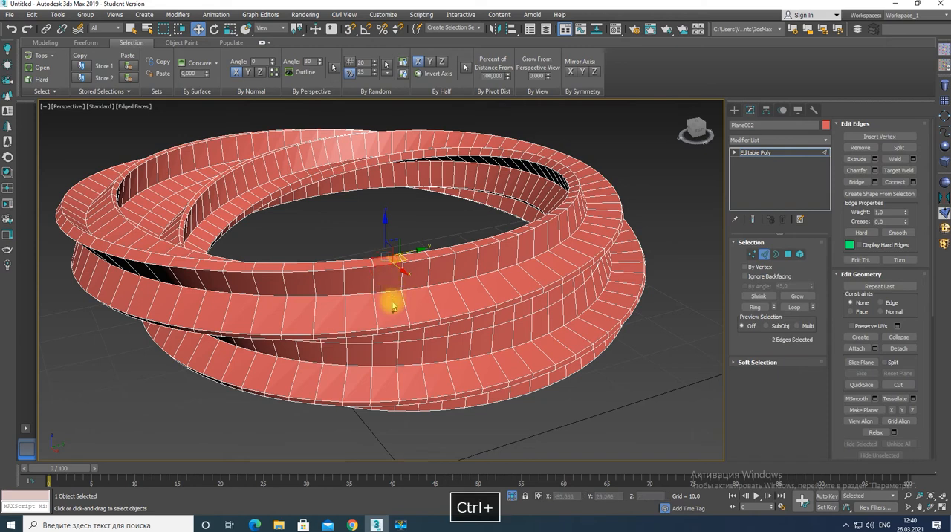
{"action": "left_click", "coordinate": [400, 327], "text": "ctrl"}
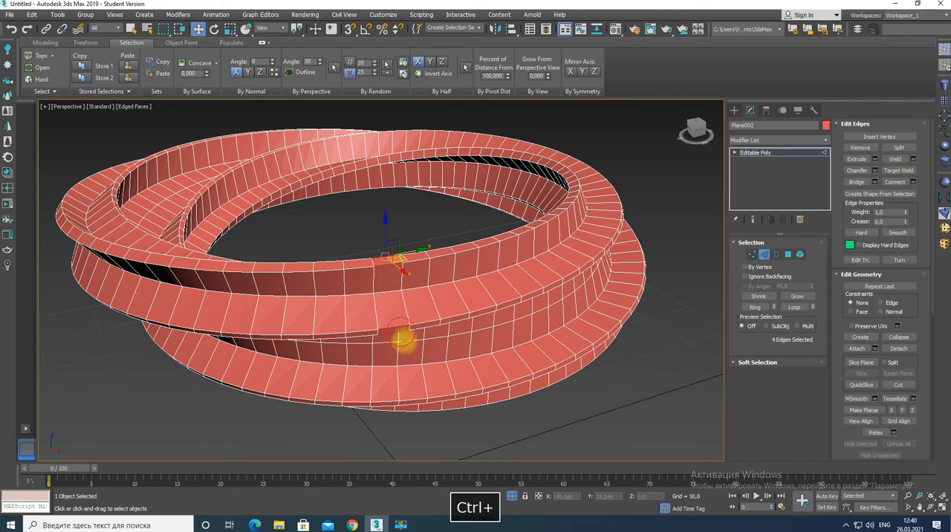
{"action": "left_click", "coordinate": [427, 401], "text": "ctrl"}
{"action": "left_click", "coordinate": [424, 405], "text": "ctrl"}
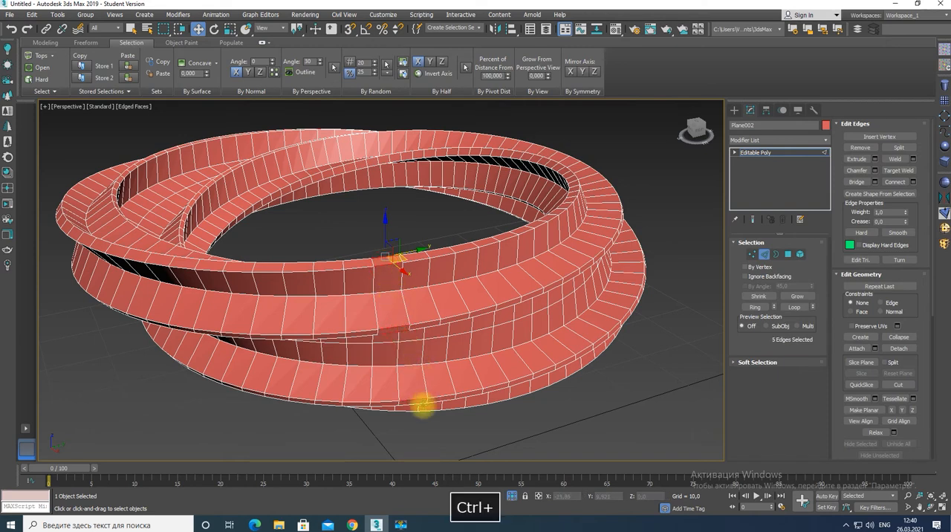
{"action": "middle_click_drag", "start_coordinate": [451, 404], "coordinate": [455, 287], "text": "alt"}
{"action": "left_click", "coordinate": [444, 321], "text": "ctrl"}
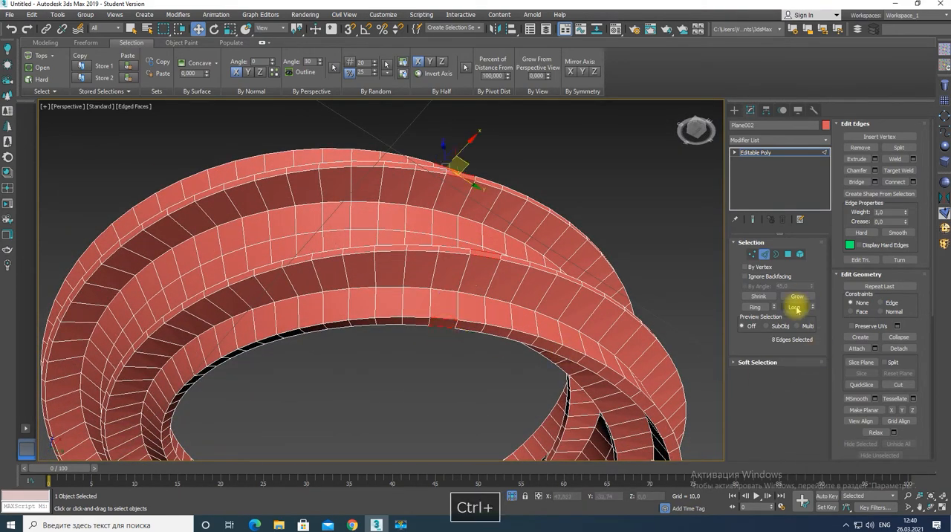
{"action": "left_click", "coordinate": [794, 306]}
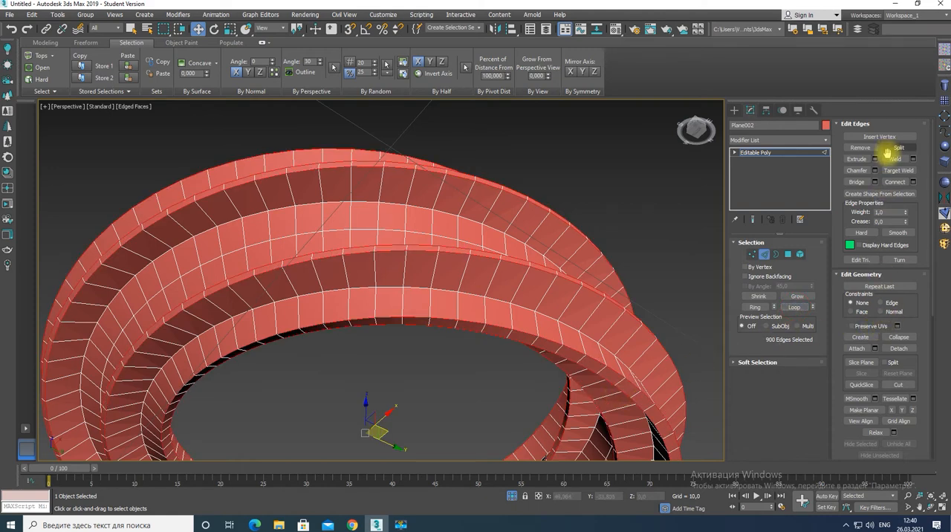
Chamfer the selected rim and ridge edge loops by 0,134 with 3 segments
{"action": "key", "text": "ctrl+shift+c"}
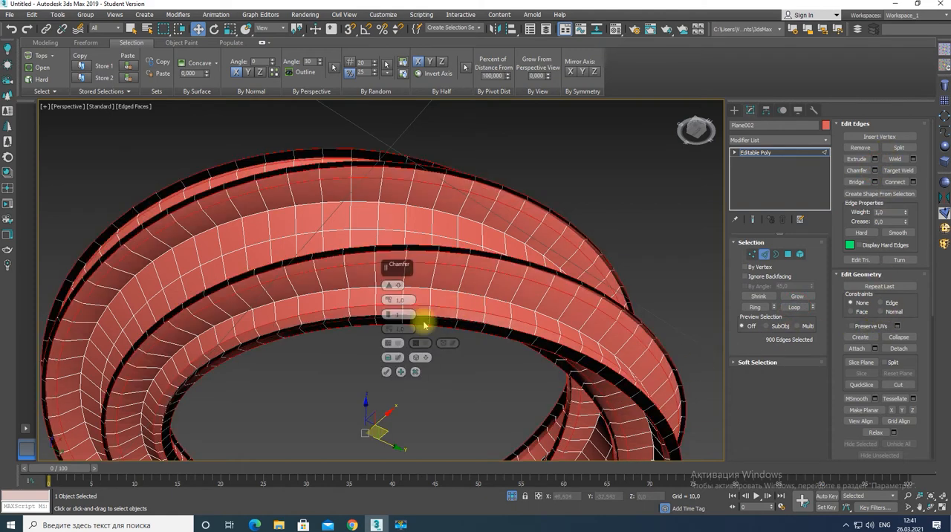
{"action": "scroll", "coordinate": [423, 325], "scroll_direction": "up", "scroll_amount": 10}
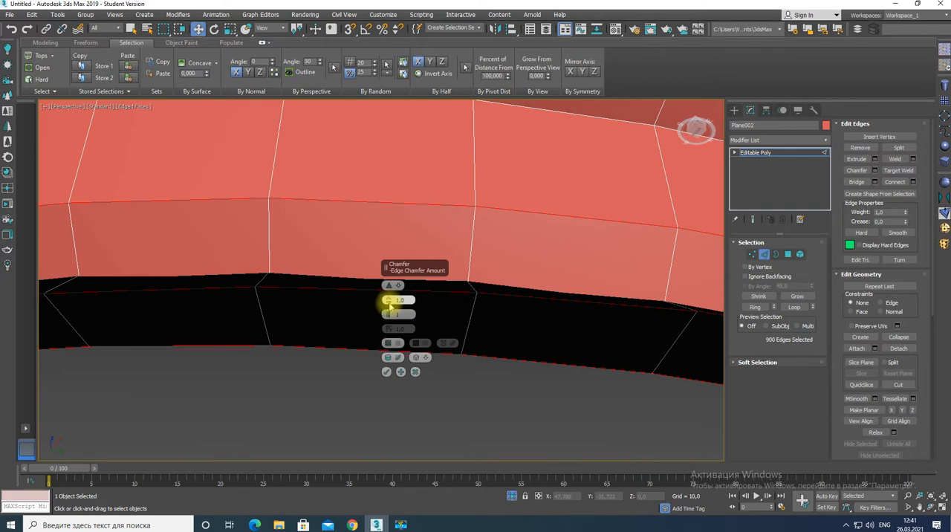
{"action": "left_click_drag", "start_coordinate": [389, 301], "coordinate": [389, 335], "text": "alt"}
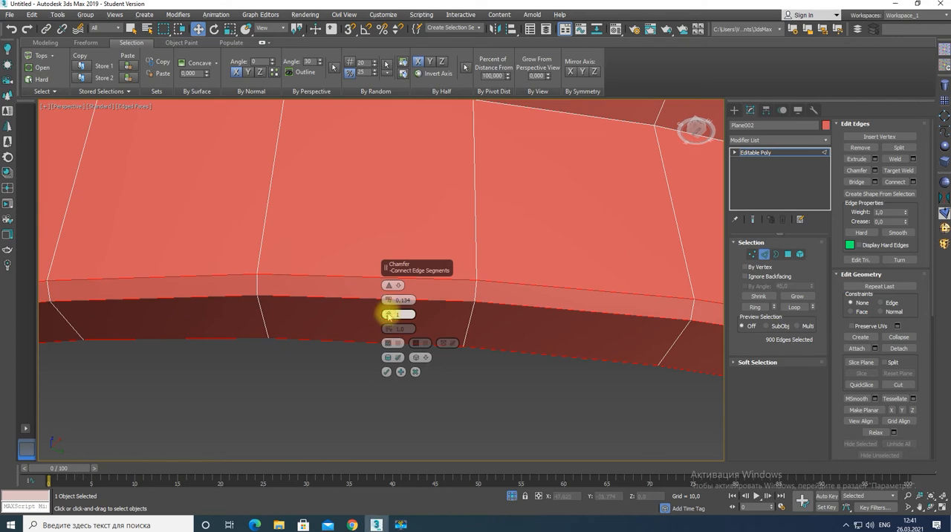
{"action": "left_click", "coordinate": [388, 313]}
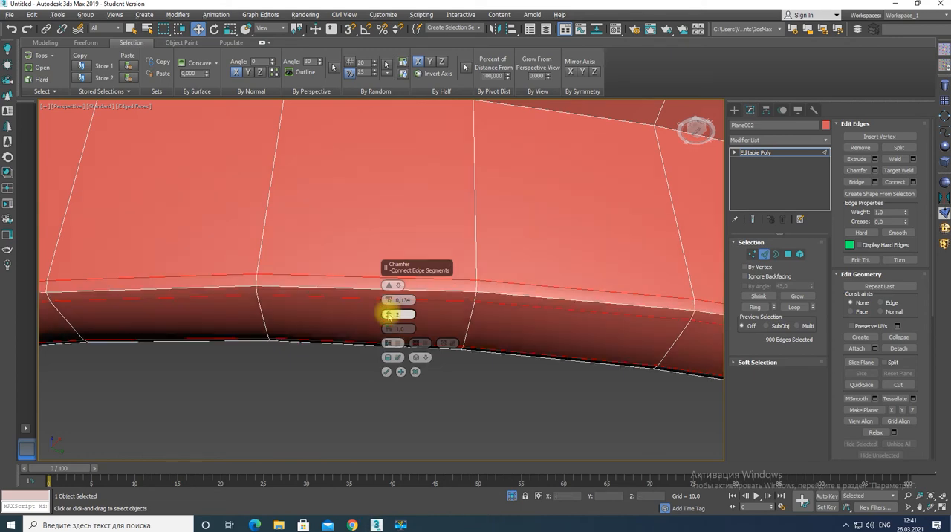
{"action": "left_click", "coordinate": [386, 372]}
Select one edge in each of the four creases where the two beveled ridges meet the strip's surface
{"action": "scroll", "coordinate": [437, 346], "scroll_direction": "down", "scroll_amount": 10}
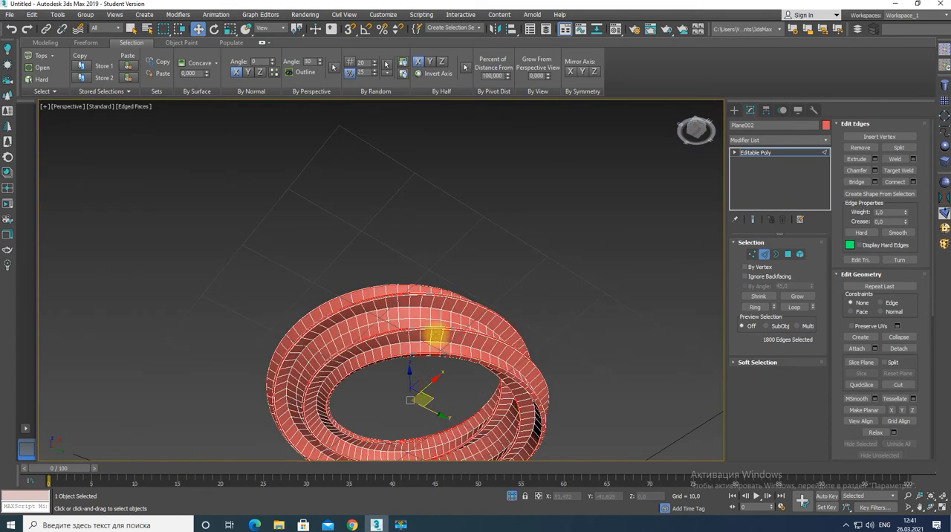
{"action": "middle_click_drag", "start_coordinate": [436, 334], "coordinate": [484, 397], "text": "alt"}
{"action": "left_click", "coordinate": [470, 402]}
{"action": "left_click", "coordinate": [462, 435], "text": "ctrl"}
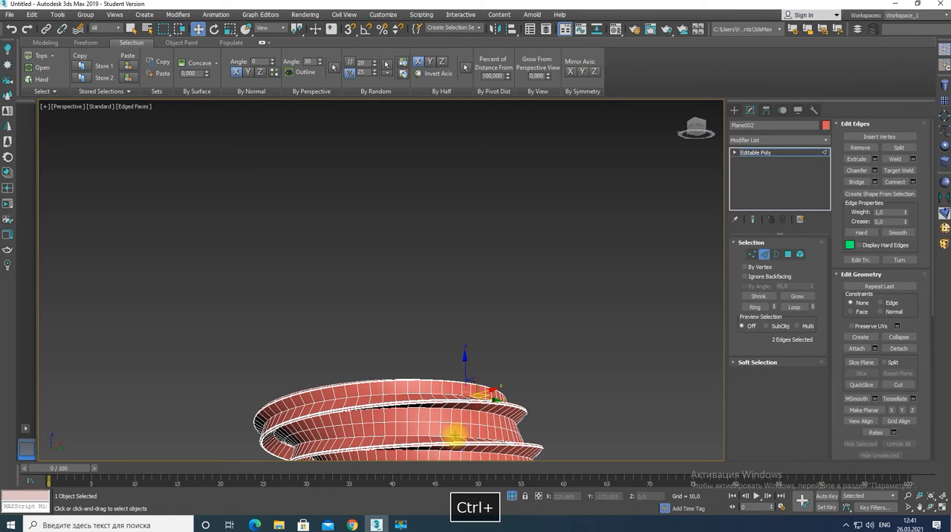
{"action": "scroll", "coordinate": [463, 422], "scroll_direction": "up", "scroll_amount": 4}
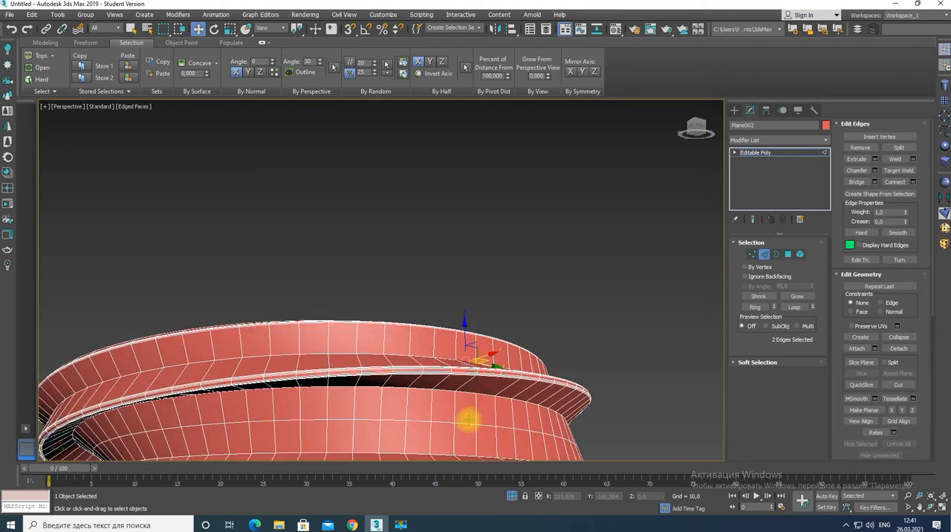
{"action": "left_click", "coordinate": [487, 385], "text": "alt"}
{"action": "left_click", "coordinate": [467, 393], "text": "ctrl"}
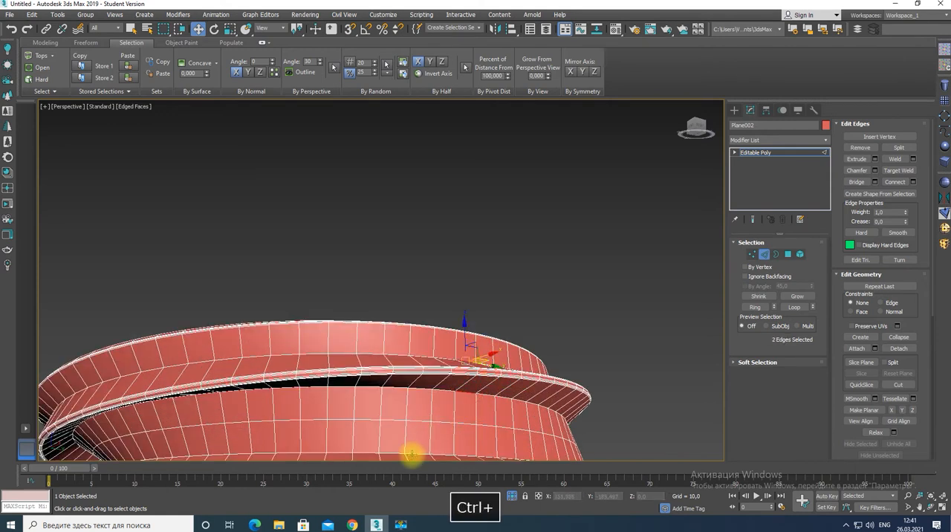
{"action": "left_click", "coordinate": [416, 453], "text": "ctrl"}
{"action": "scroll", "coordinate": [441, 434], "scroll_direction": "down", "scroll_amount": 4}
{"action": "middle_click_drag", "start_coordinate": [439, 427], "coordinate": [454, 314], "text": "alt"}
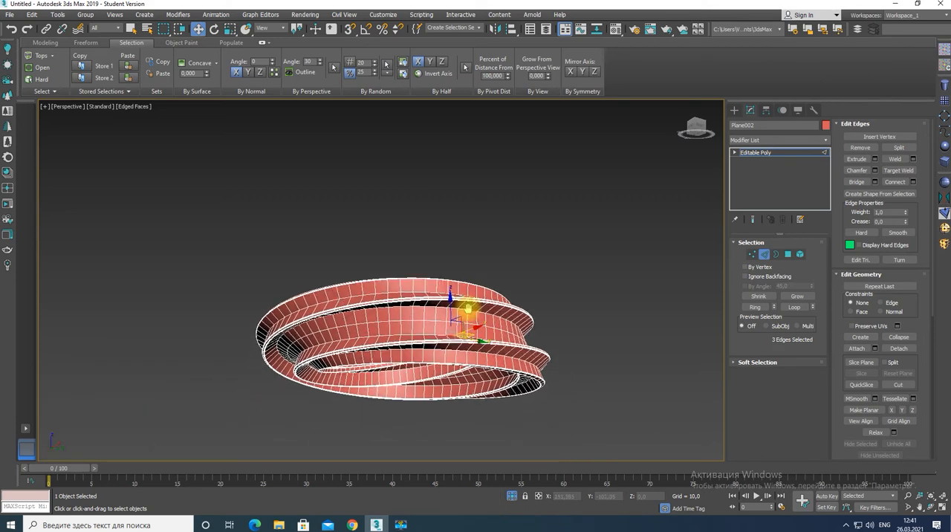
{"action": "scroll", "coordinate": [458, 346], "scroll_direction": "up", "scroll_amount": 3}
{"action": "left_click", "coordinate": [442, 347], "text": "ctrl"}
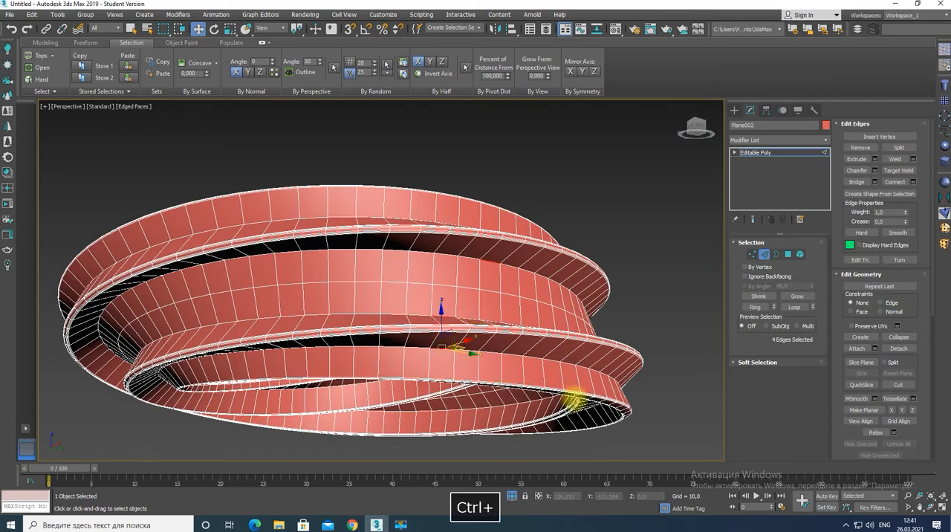
Extend the four crease edges to full loops and chamfer them with an amount of 1,096
{"action": "left_click", "coordinate": [875, 170]}
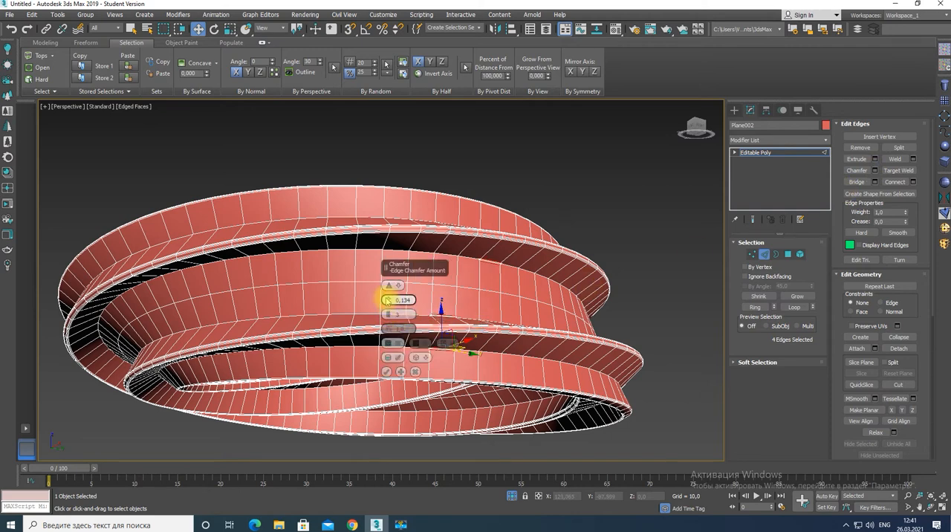
{"action": "left_click_drag", "start_coordinate": [387, 299], "coordinate": [387, 290]}
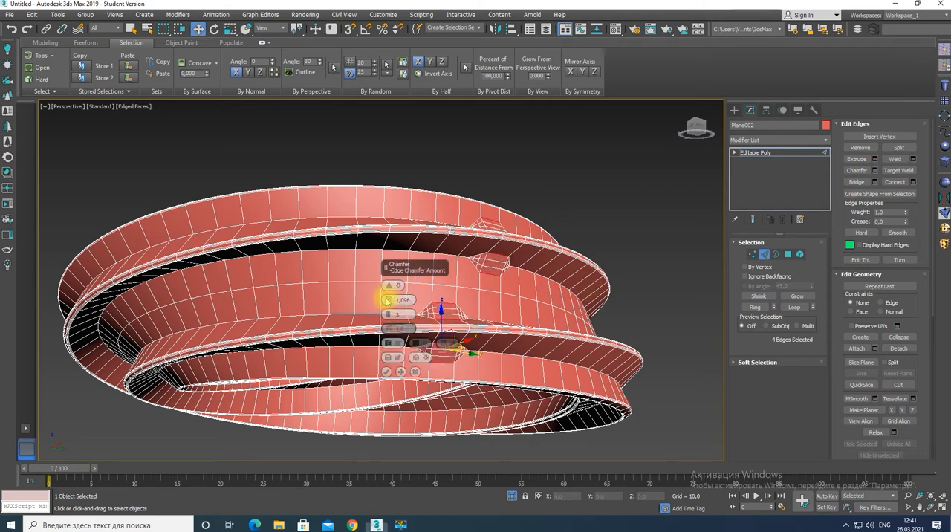
{"action": "left_click", "coordinate": [415, 373]}
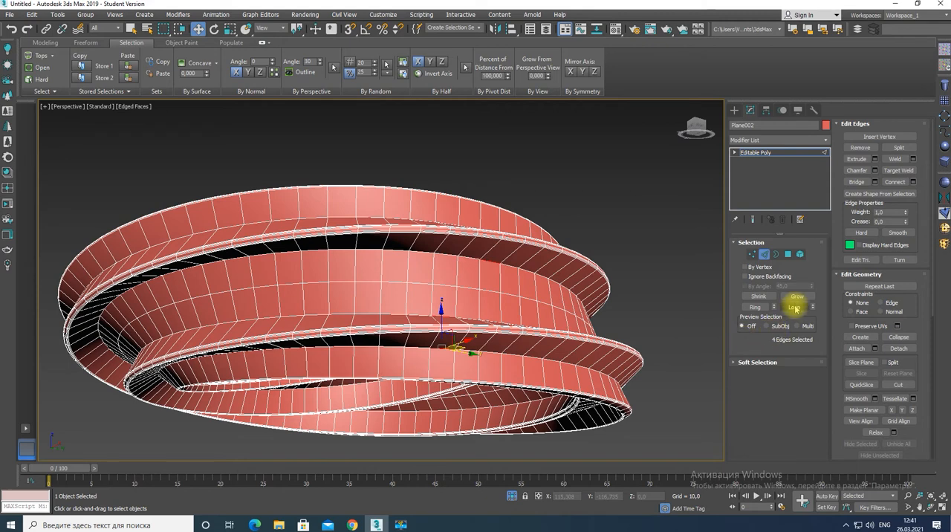
{"action": "left_click", "coordinate": [793, 307]}
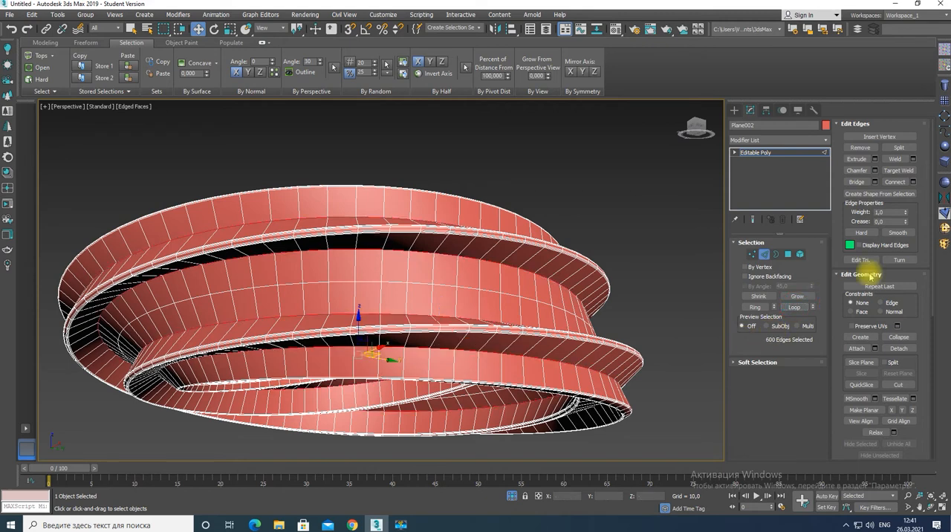
{"action": "left_click", "coordinate": [874, 171]}
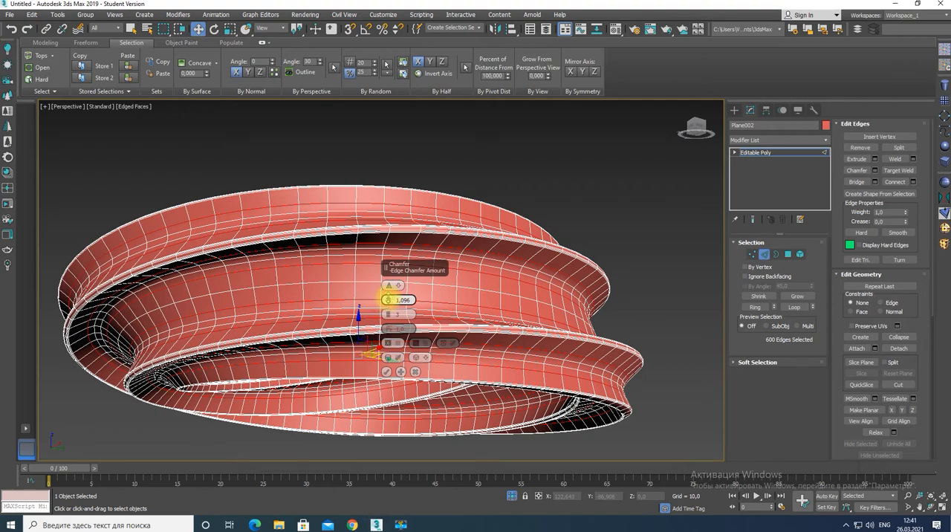
{"action": "left_click", "coordinate": [387, 371]}
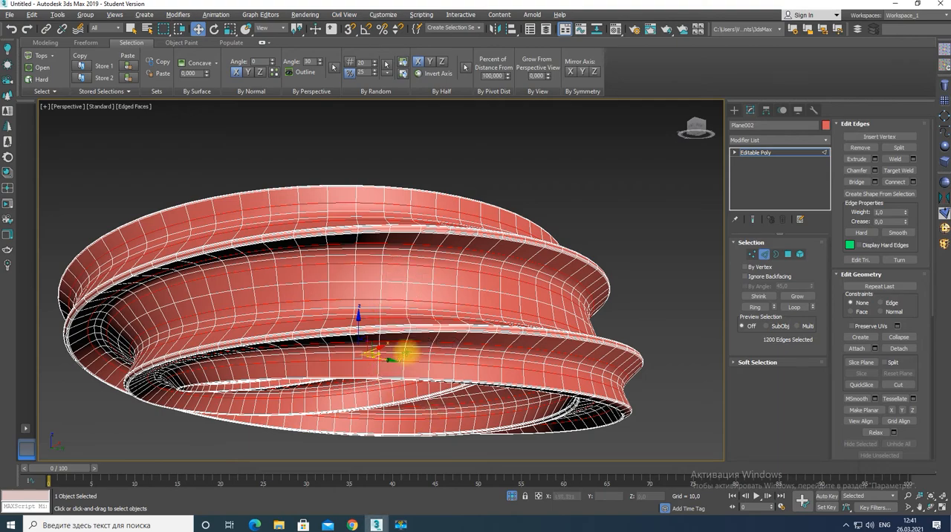
Switch to polygon level, try selecting polygons by perspective starting from one on the ridge's outer face, and deselect them
{"action": "middle_click_drag", "start_coordinate": [406, 352], "coordinate": [402, 383], "text": "alt"}
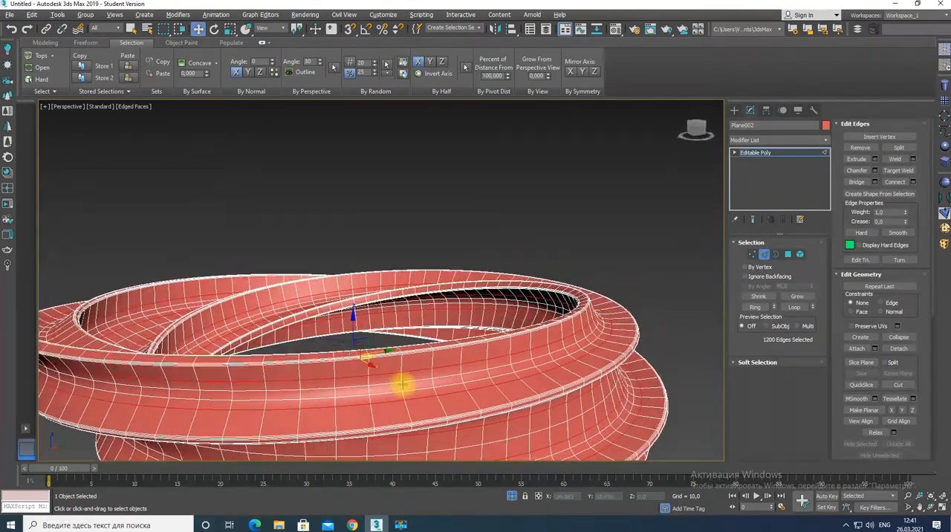
{"action": "middle_click_drag", "start_coordinate": [484, 433], "coordinate": [477, 413], "text": "alt"}
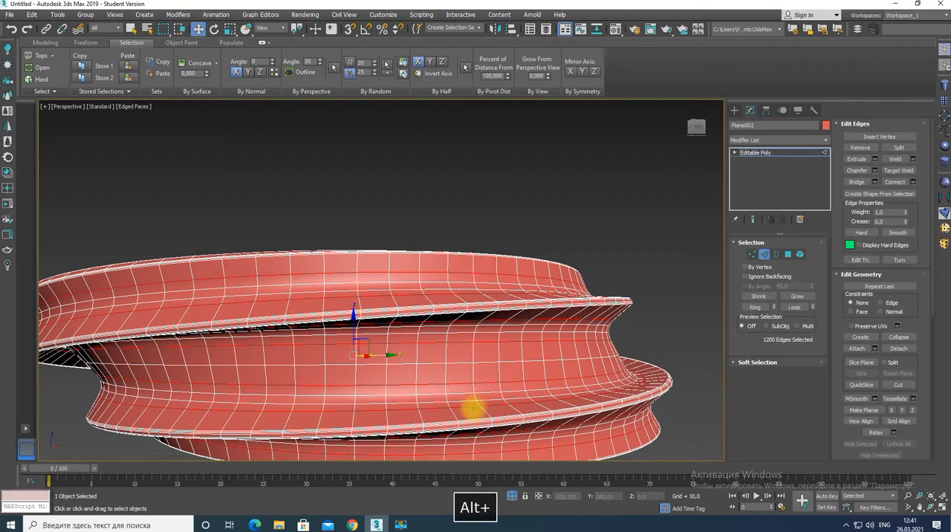
{"action": "scroll", "coordinate": [439, 338], "scroll_direction": "up", "scroll_amount": 5}
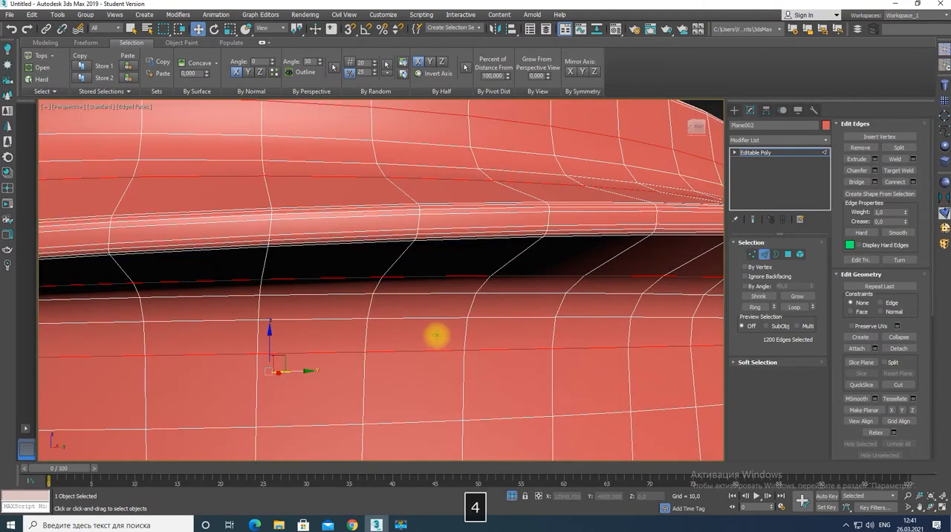
{"action": "key", "text": "4"}
{"action": "left_click", "coordinate": [465, 223]}
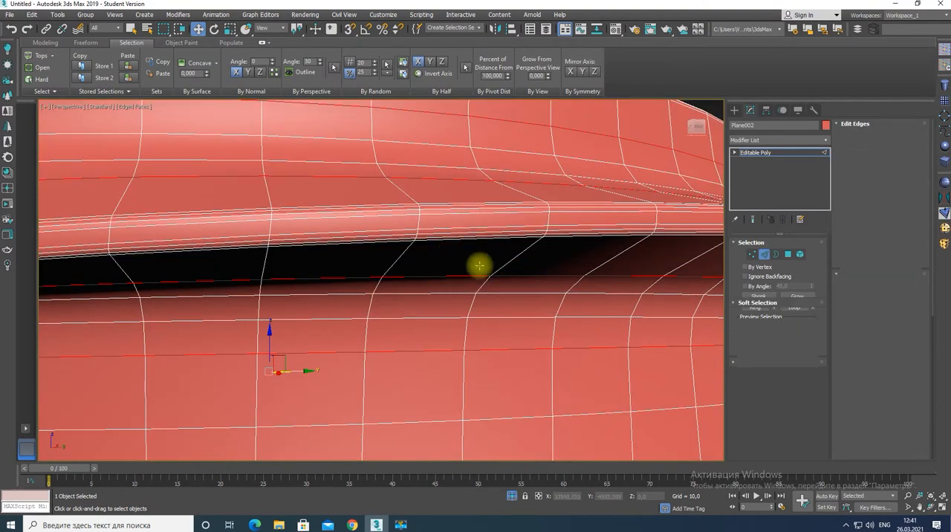
{"action": "left_click", "coordinate": [334, 68]}
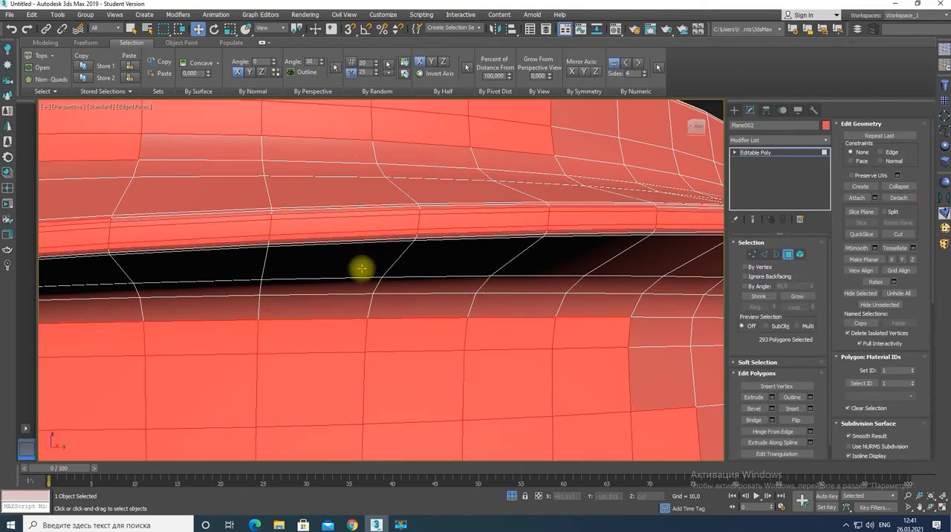
{"action": "scroll", "coordinate": [362, 268], "scroll_direction": "down", "scroll_amount": 6}
{"action": "middle_click_drag", "start_coordinate": [359, 268], "coordinate": [393, 298], "text": "alt"}
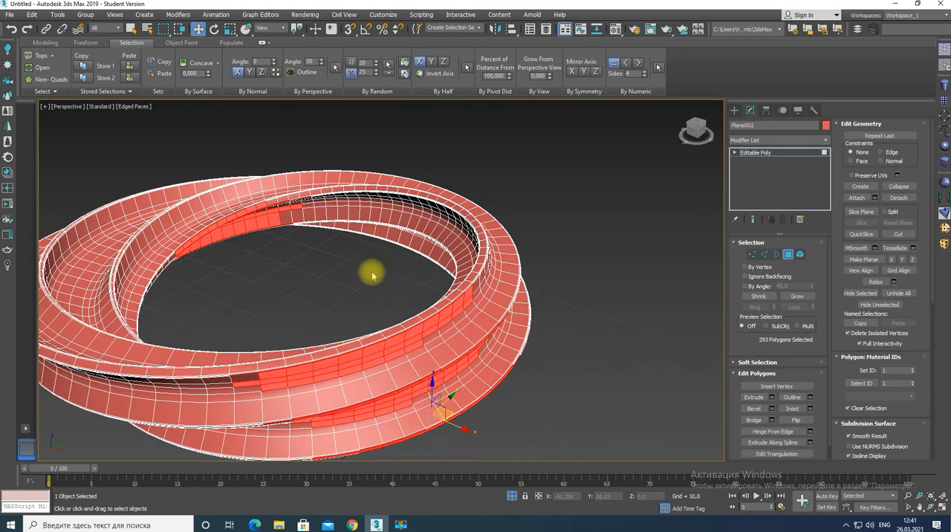
{"action": "left_click", "coordinate": [372, 274]}
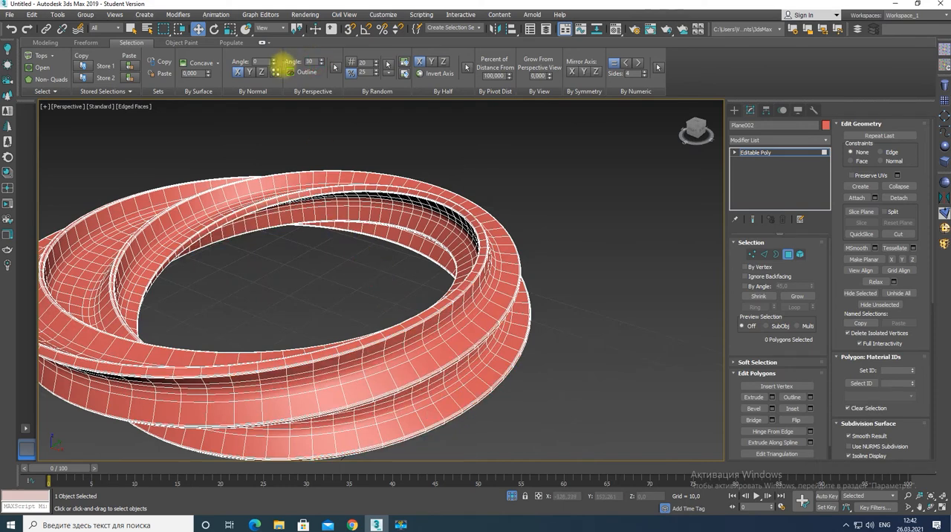
Set the perspective selection angle to 90, pick one polygon on the ridge's outer face and select polygons by perspective
{"action": "double_click", "coordinate": [312, 62]}
{"action": "type", "text": "9"}
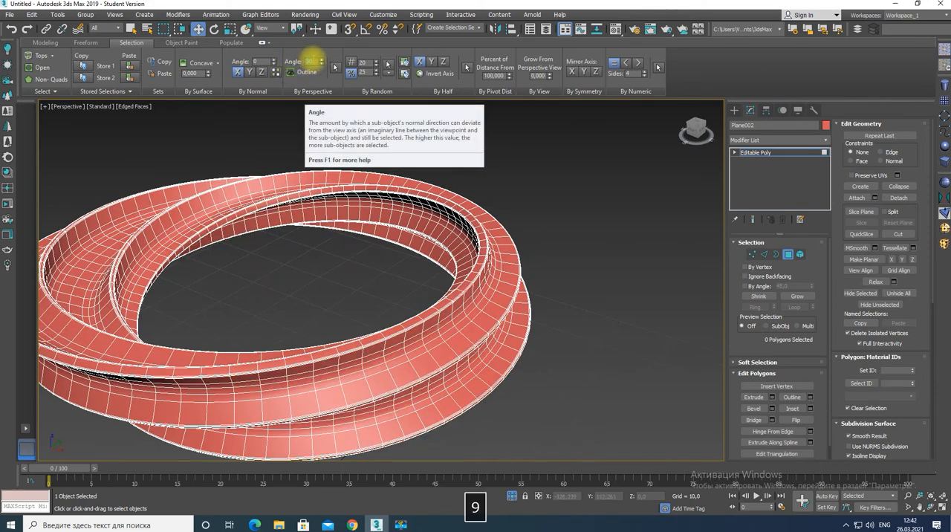
{"action": "type", "text": "0"}
{"action": "key", "text": "Return"}
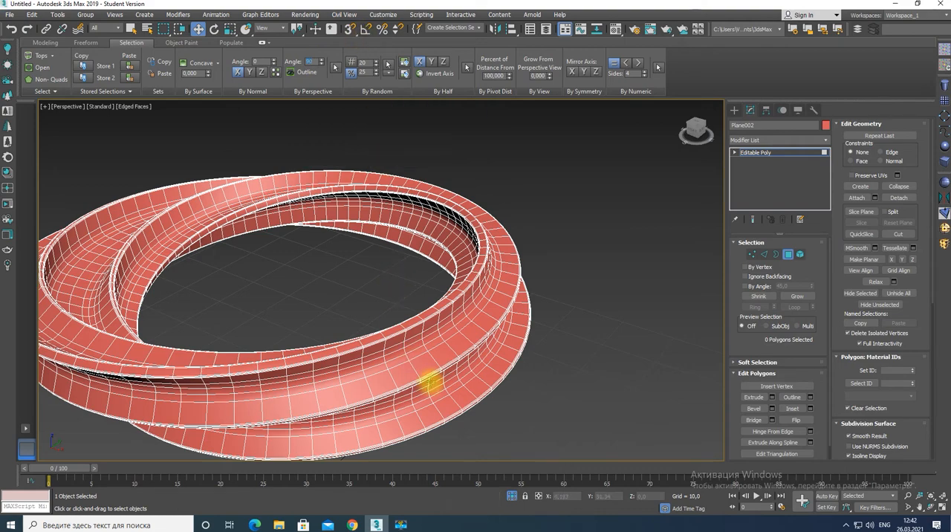
{"action": "middle_click_drag", "start_coordinate": [431, 382], "coordinate": [426, 359], "text": "alt"}
{"action": "scroll", "coordinate": [423, 353], "scroll_direction": "up", "scroll_amount": 3}
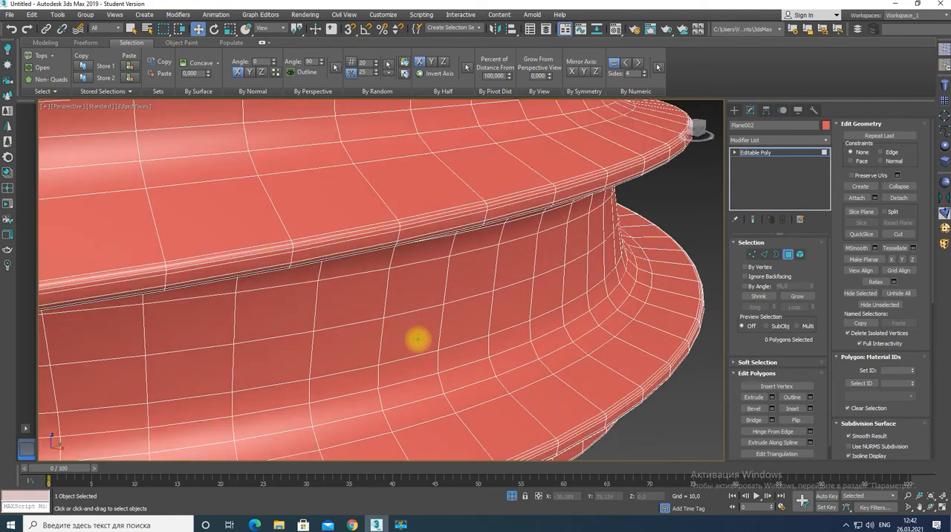
{"action": "scroll", "coordinate": [418, 339], "scroll_direction": "down", "scroll_amount": 1}
{"action": "left_click", "coordinate": [416, 275]}
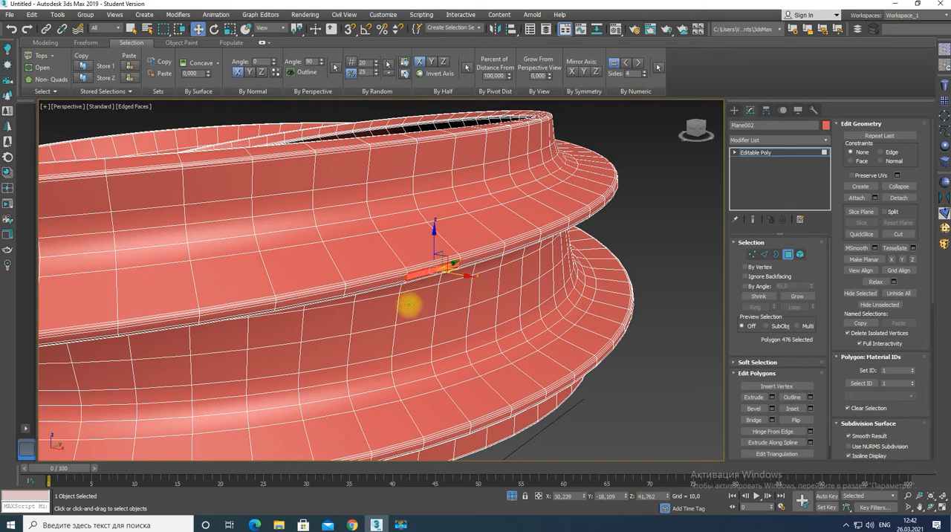
{"action": "left_click", "coordinate": [335, 68]}
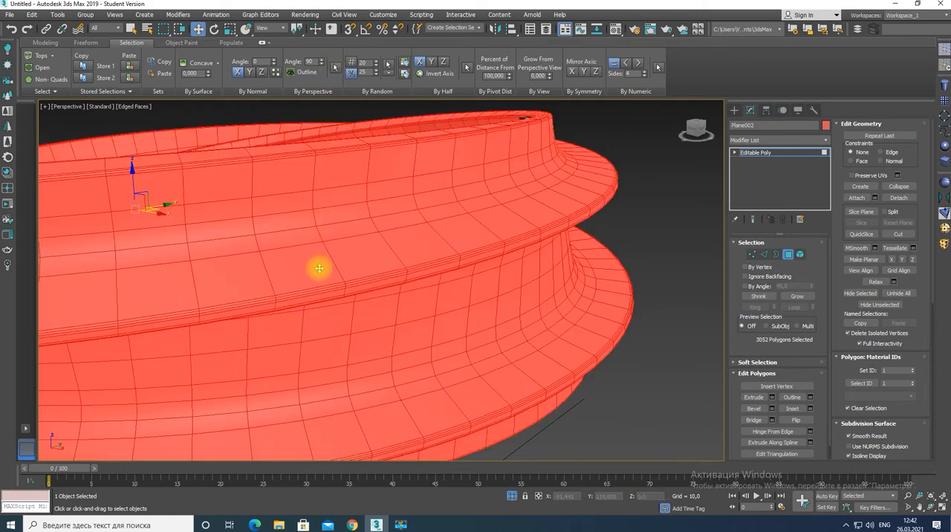
Set the perspective selection angle to 45, select polygons by perspective from one on the ridge's outer face, and clear the selection
{"action": "left_click_drag", "start_coordinate": [313, 62], "coordinate": [292, 67]}
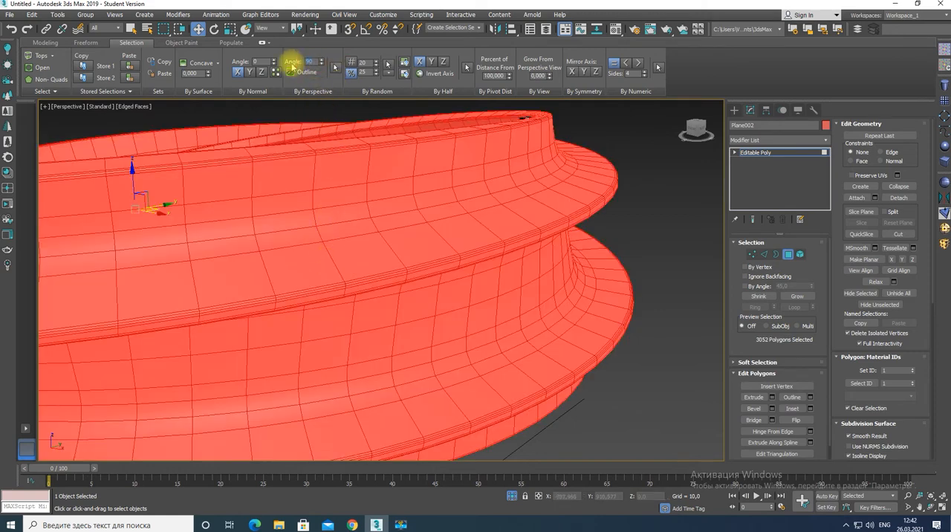
{"action": "type", "text": "45"}
{"action": "key", "text": "Return"}
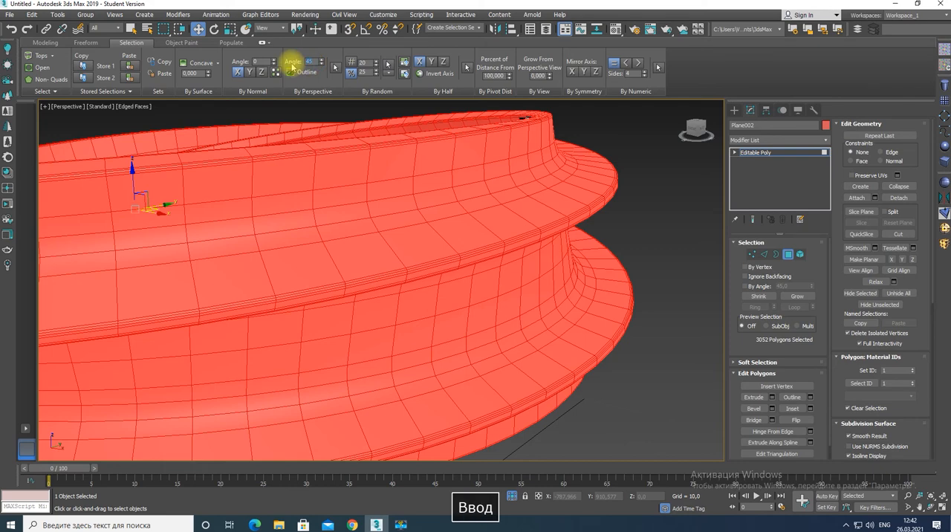
{"action": "left_click", "coordinate": [369, 296]}
{"action": "left_click", "coordinate": [371, 286]}
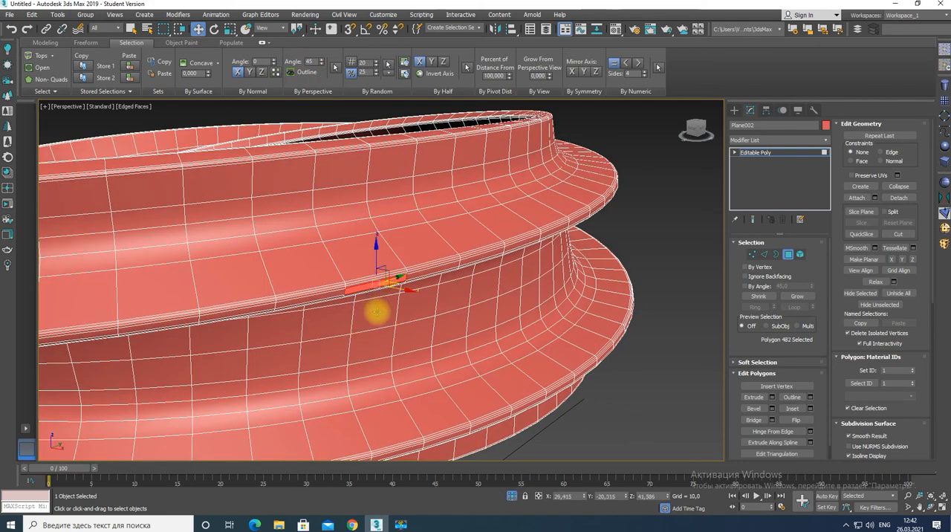
{"action": "left_click", "coordinate": [336, 66]}
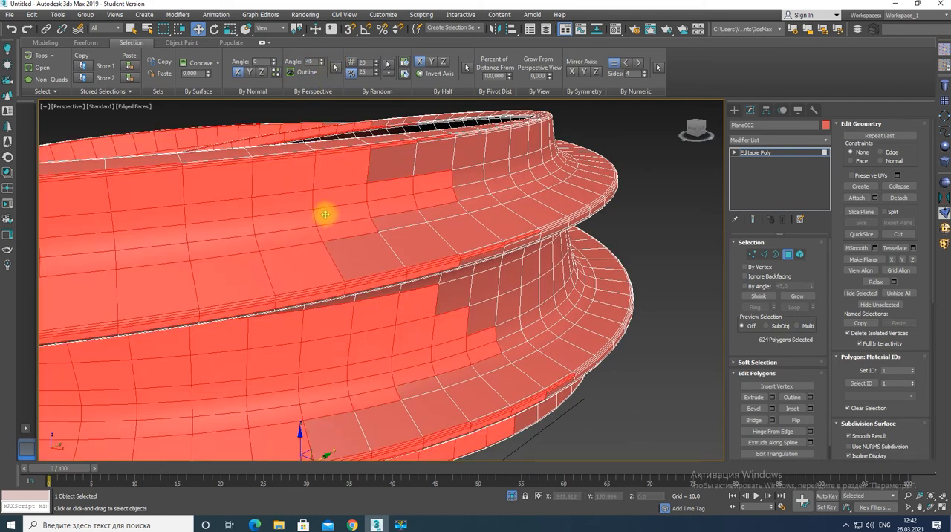
{"action": "scroll", "coordinate": [318, 221], "scroll_direction": "down", "scroll_amount": 5}
{"action": "middle_click_drag", "start_coordinate": [304, 221], "coordinate": [346, 203], "text": "alt"}
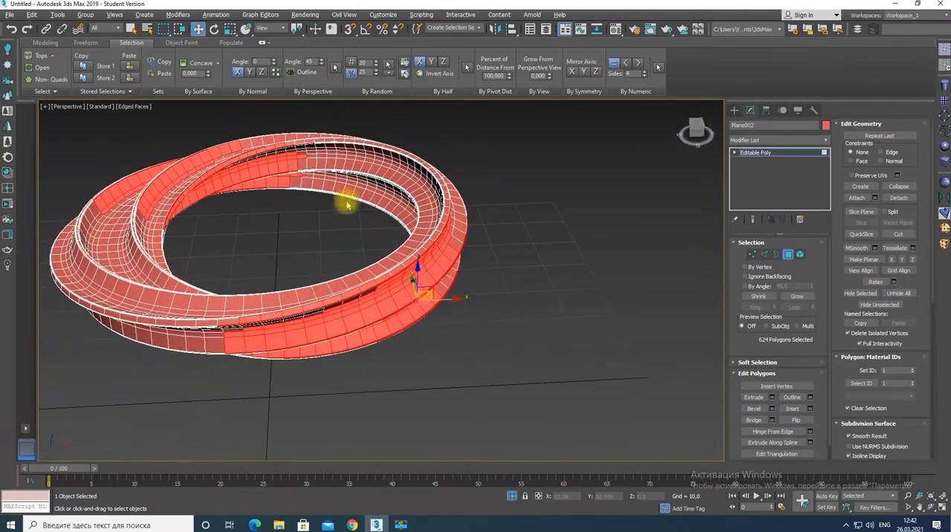
{"action": "left_click", "coordinate": [320, 225]}
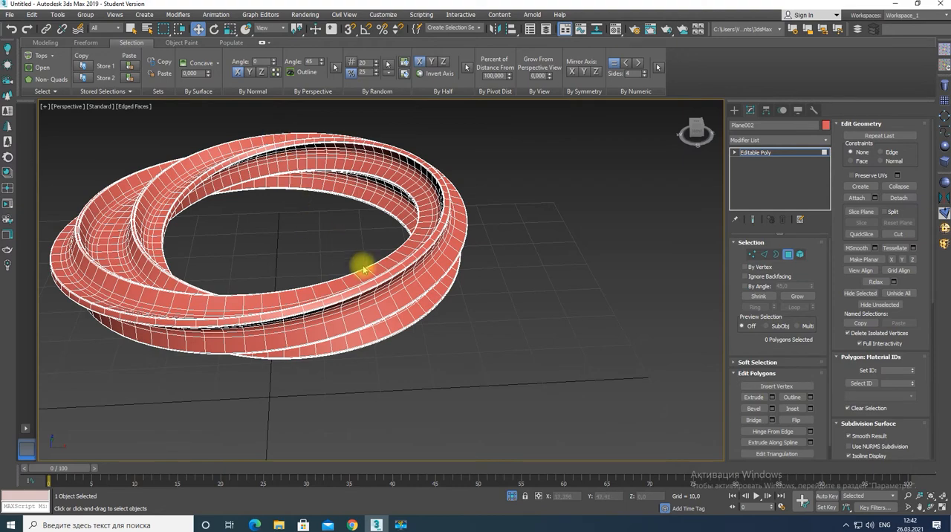
Try selecting polygons by normal along Y with an angle of 45 from one on the upper ridge, and deselect them
{"action": "mouse_move", "coordinate": [399, 286]}
{"action": "middle_mouse_down", "text": "alt"}
{"action": "mouse_move", "coordinate": [382, 268]}
{"action": "mouse_move", "coordinate": [391, 276]}
{"action": "middle_mouse_up", "text": "alt"}
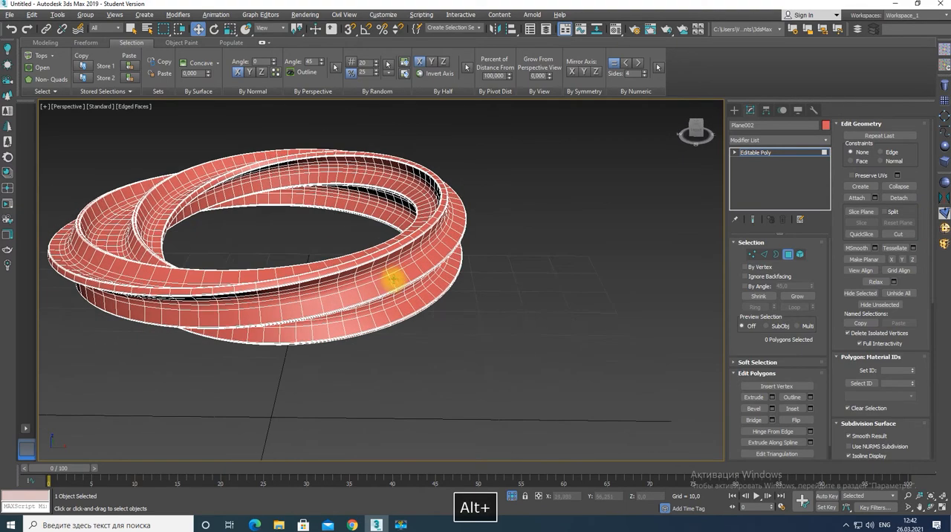
{"action": "left_click", "coordinate": [379, 253]}
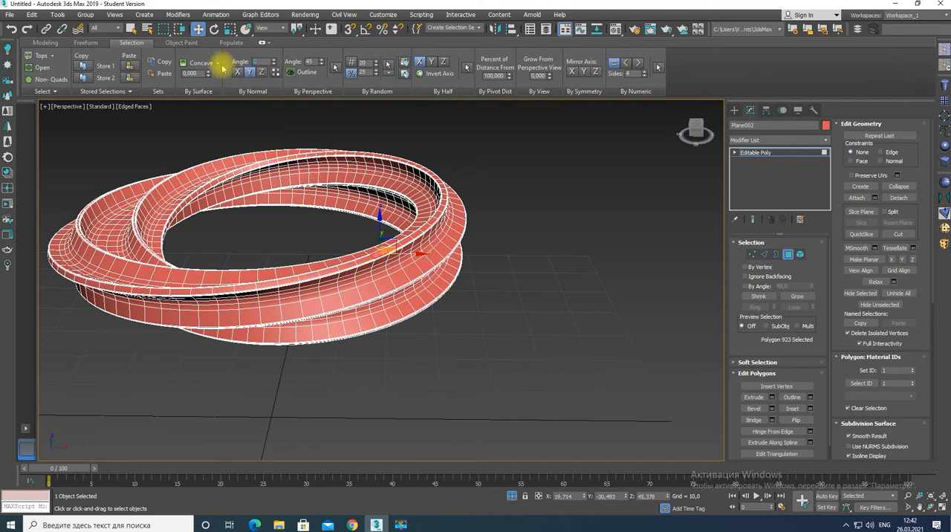
{"action": "key", "text": "Return"}
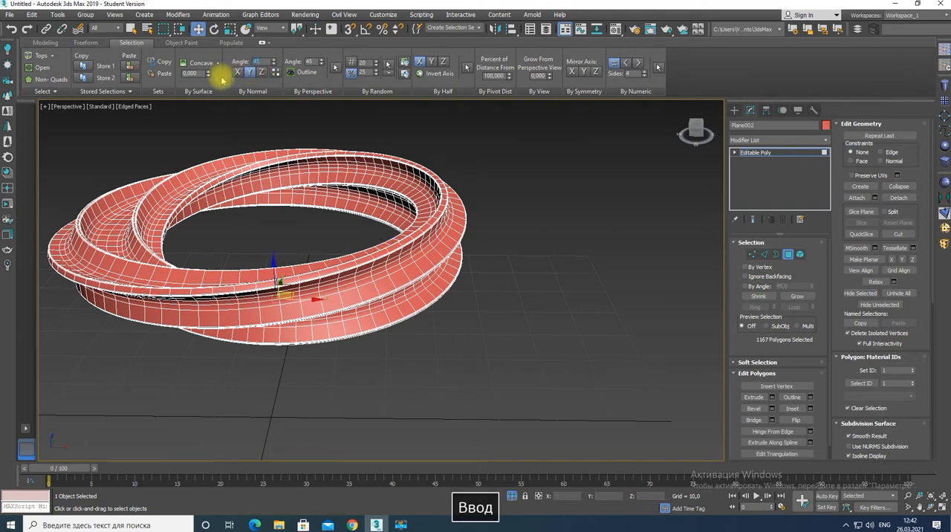
{"action": "left_click", "coordinate": [463, 312]}
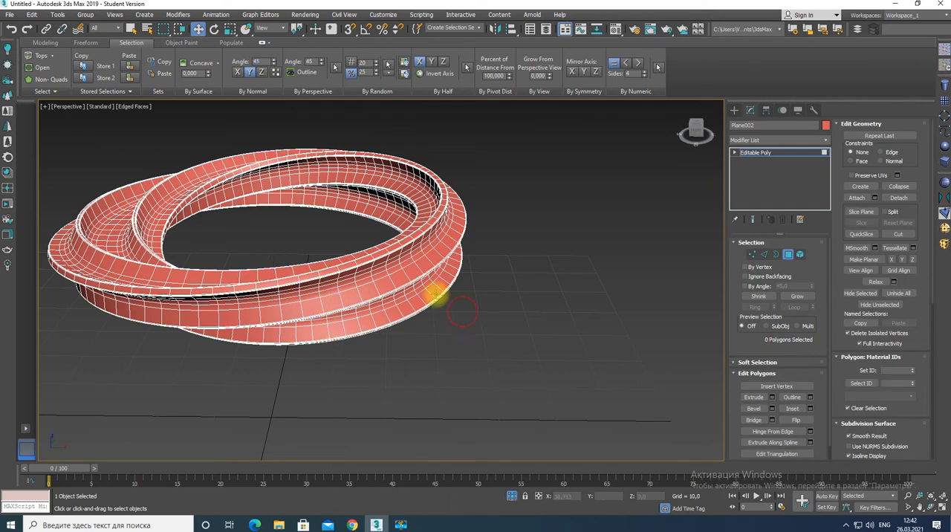
{"action": "left_click", "coordinate": [376, 249]}
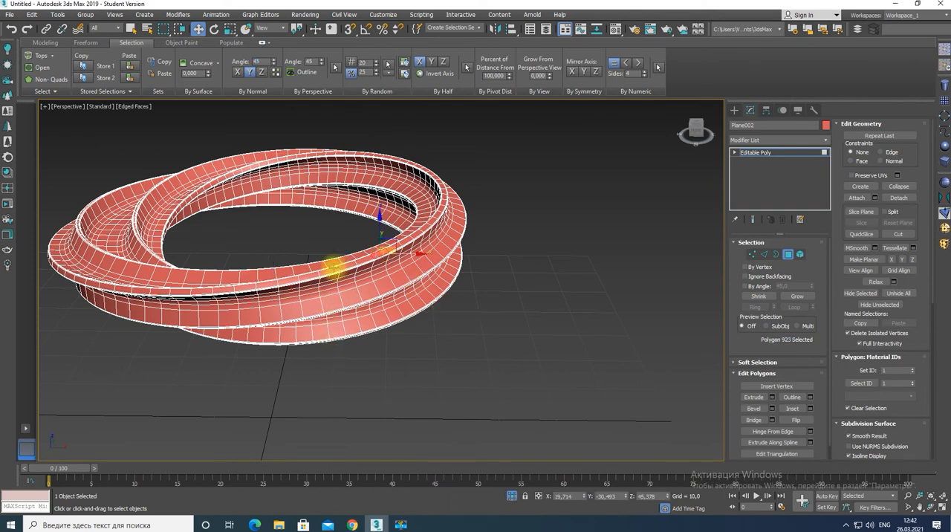
{"action": "left_click", "coordinate": [275, 72]}
{"action": "left_click", "coordinate": [245, 132]}
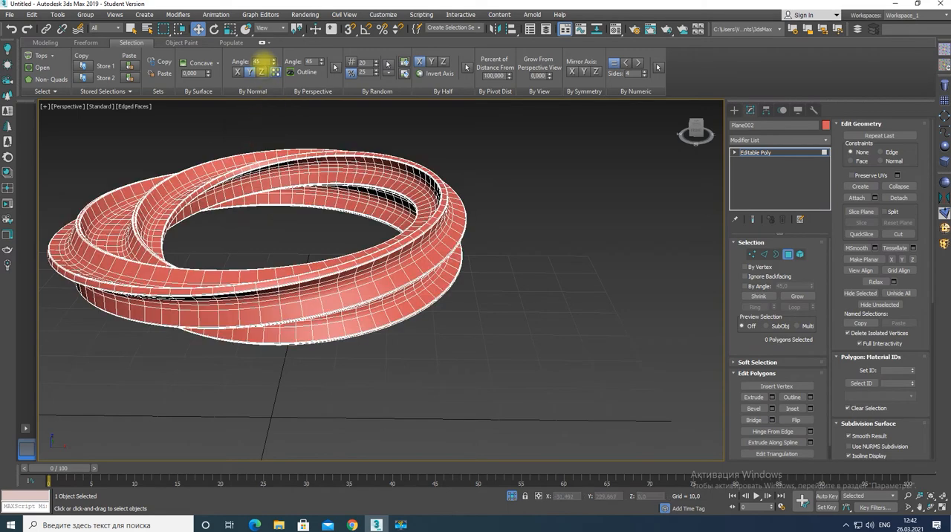
Set the normal selection angle to 15, try selecting by normal along Z from an upper-ridge polygon, switch the axis to X and deselect
{"action": "double_click", "coordinate": [260, 61]}
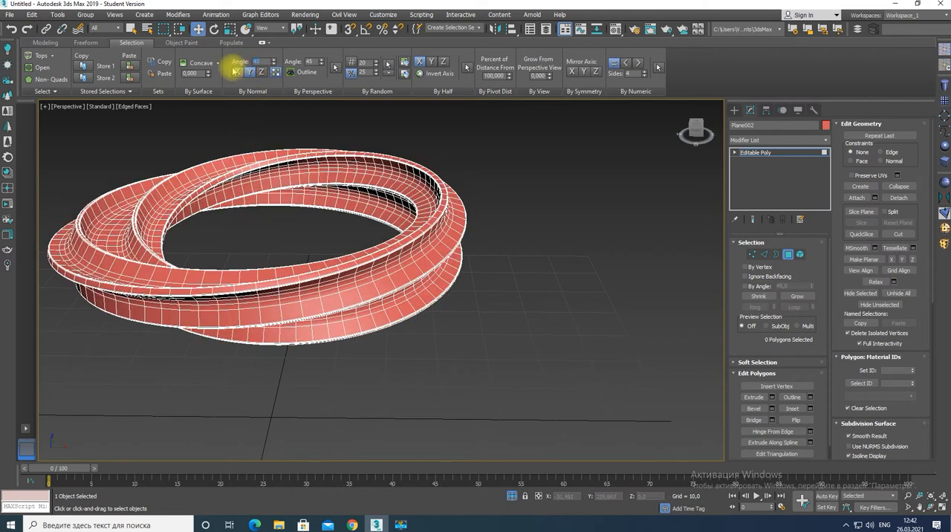
{"action": "key", "text": "Return"}
{"action": "left_click", "coordinate": [257, 226]}
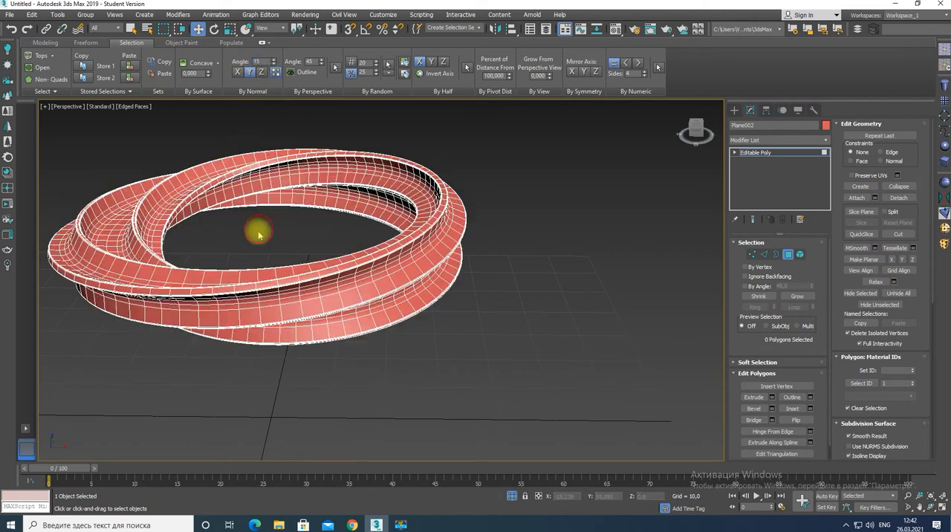
{"action": "left_click", "coordinate": [341, 265]}
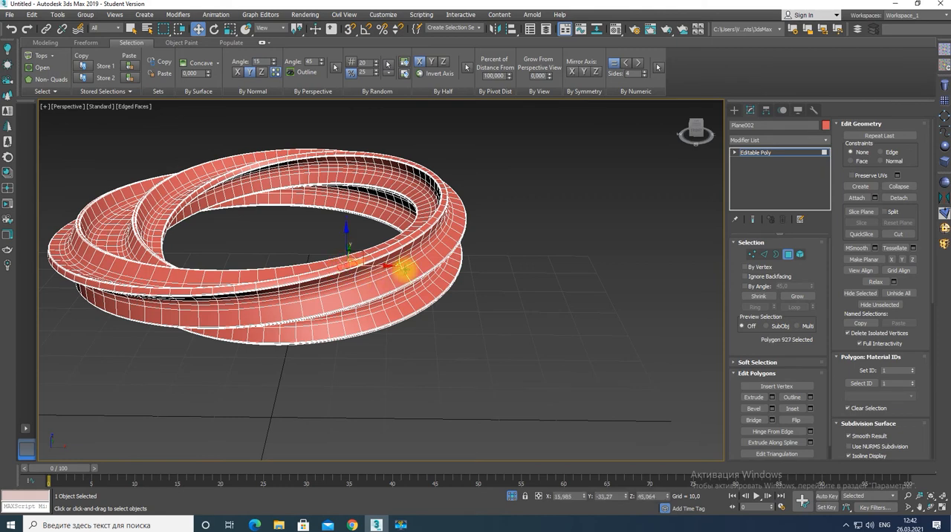
{"action": "left_click", "coordinate": [261, 72]}
{"action": "left_click", "coordinate": [275, 72]}
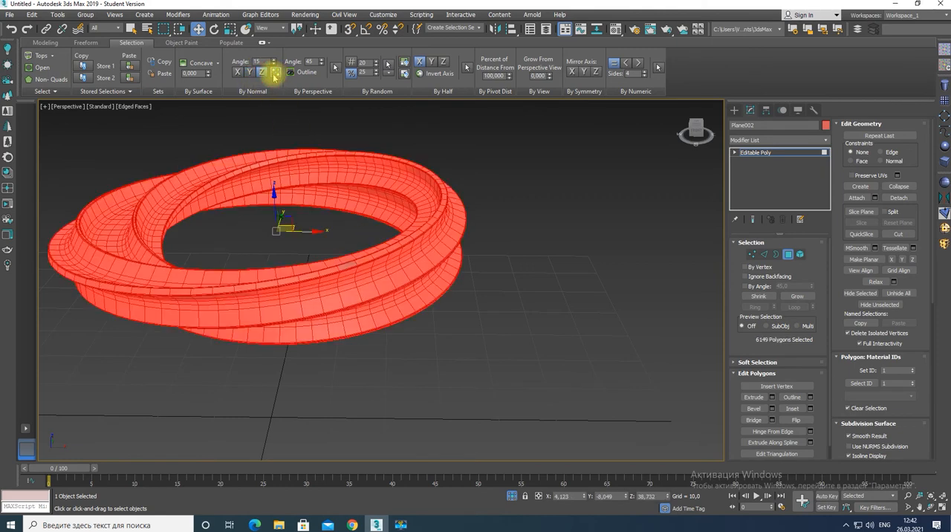
{"action": "left_click", "coordinate": [238, 73]}
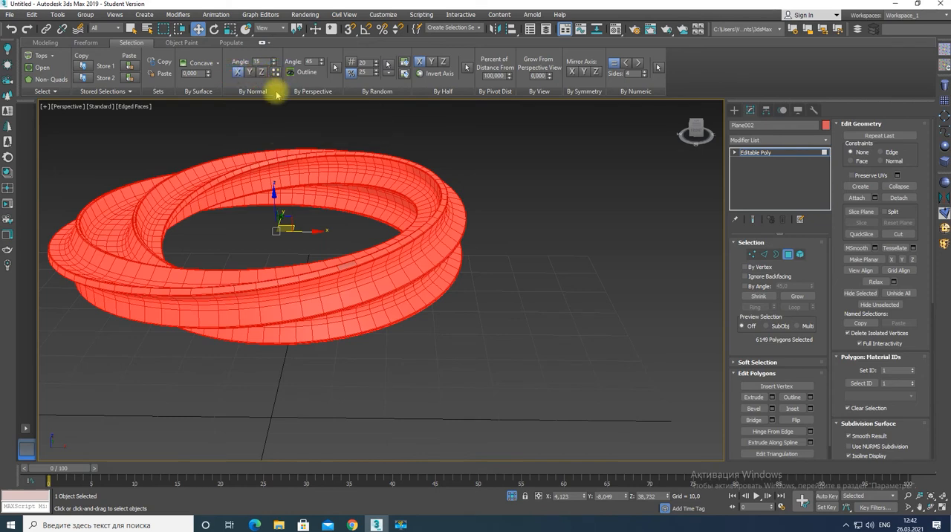
{"action": "left_click", "coordinate": [254, 133]}
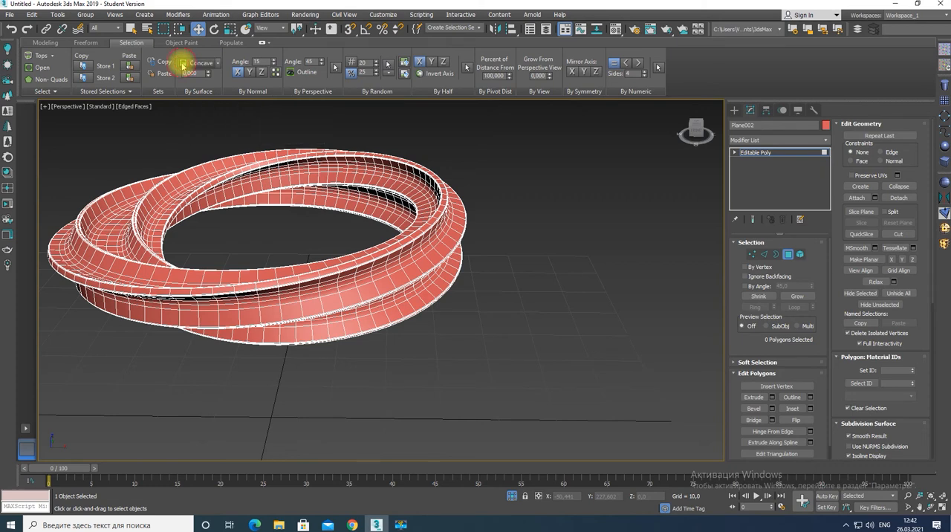
Pick a polygon on the far part of the strip and switch the surface selection mode to Convex
{"action": "left_click", "coordinate": [245, 168]}
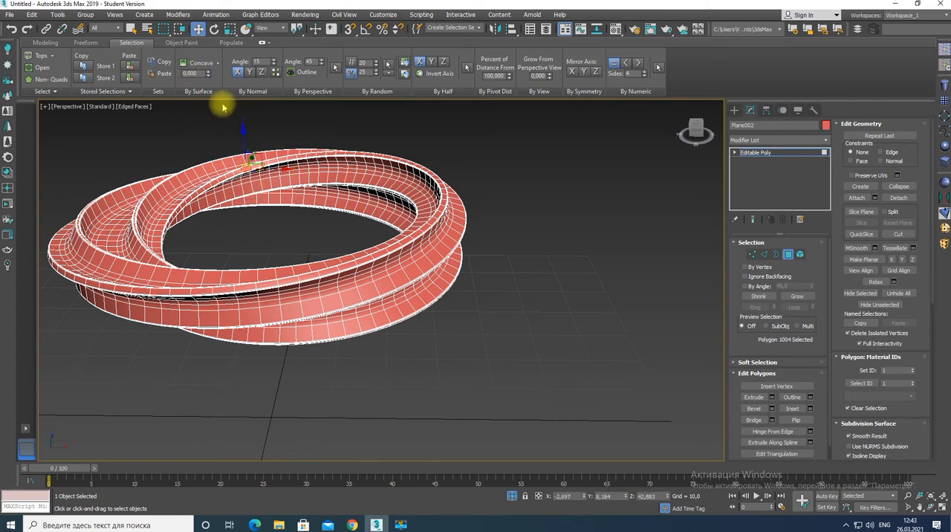
{"action": "left_click", "coordinate": [211, 64]}
{"action": "left_click", "coordinate": [203, 84]}
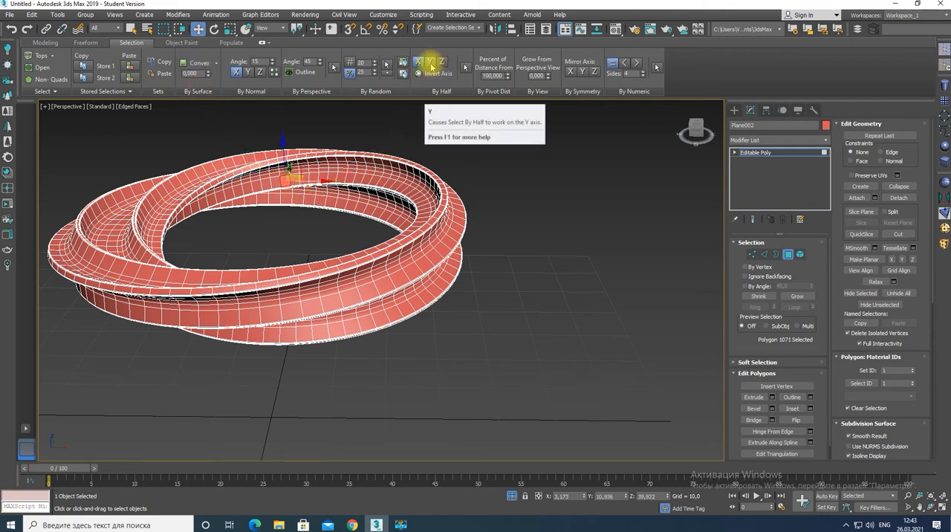
Try selecting half of the model's polygons along X with the axis inverted, and clear the selection
{"action": "left_click", "coordinate": [418, 73]}
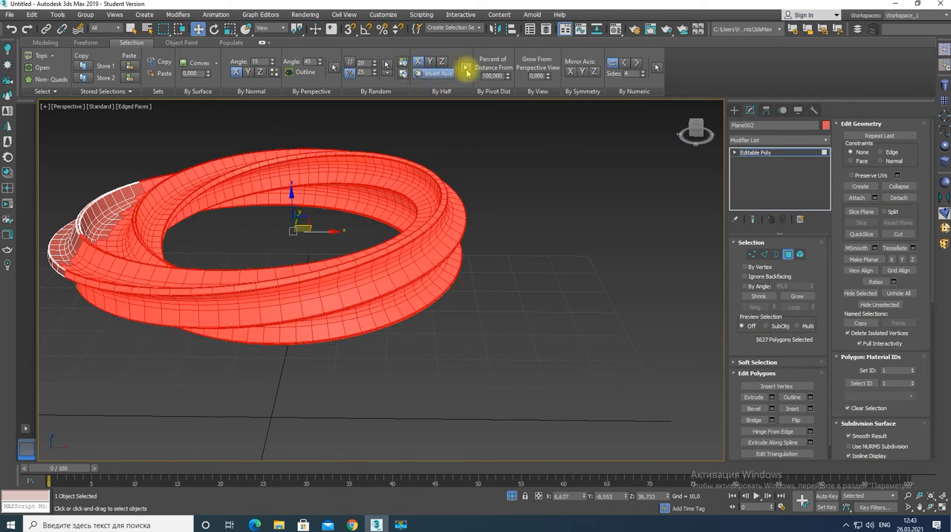
{"action": "left_click", "coordinate": [452, 104]}
{"action": "left_click", "coordinate": [314, 182]}
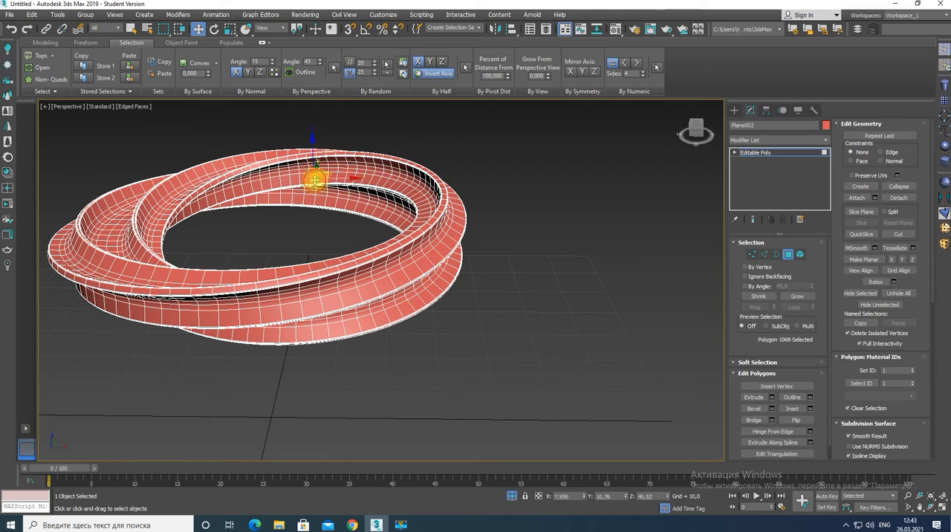
{"action": "left_click", "coordinate": [466, 67]}
{"action": "left_click", "coordinate": [457, 132]}
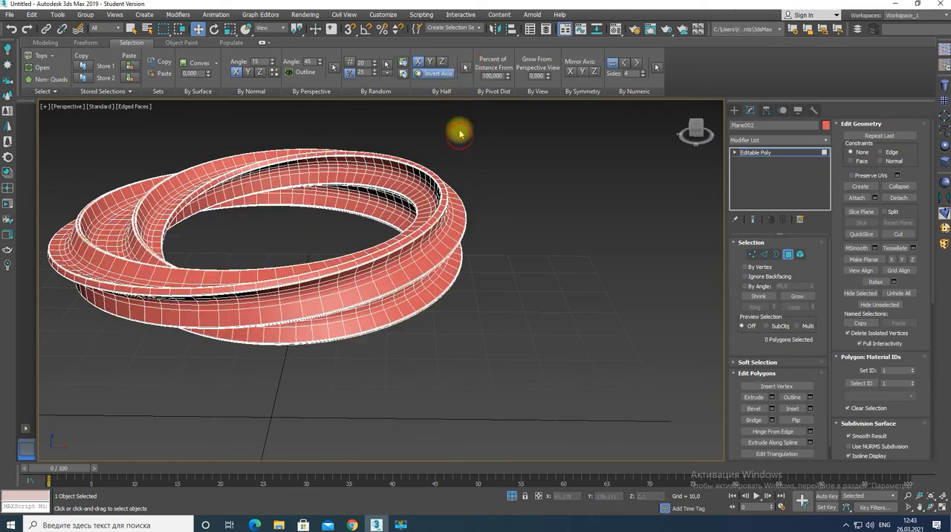
Try selecting half of the polygons along the inverted Y axis and along the inverted Z axis, deselecting each result
{"action": "left_click", "coordinate": [431, 62]}
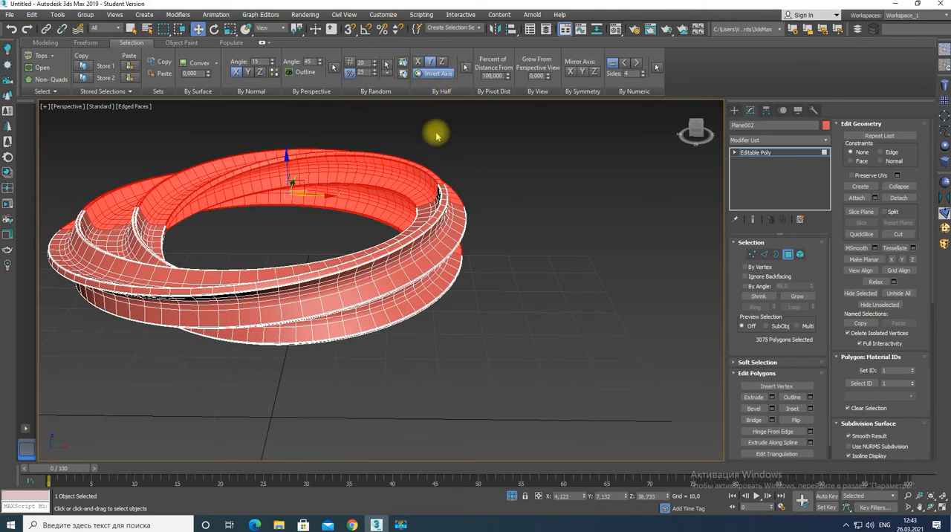
{"action": "left_click", "coordinate": [435, 149]}
{"action": "left_click", "coordinate": [442, 62]}
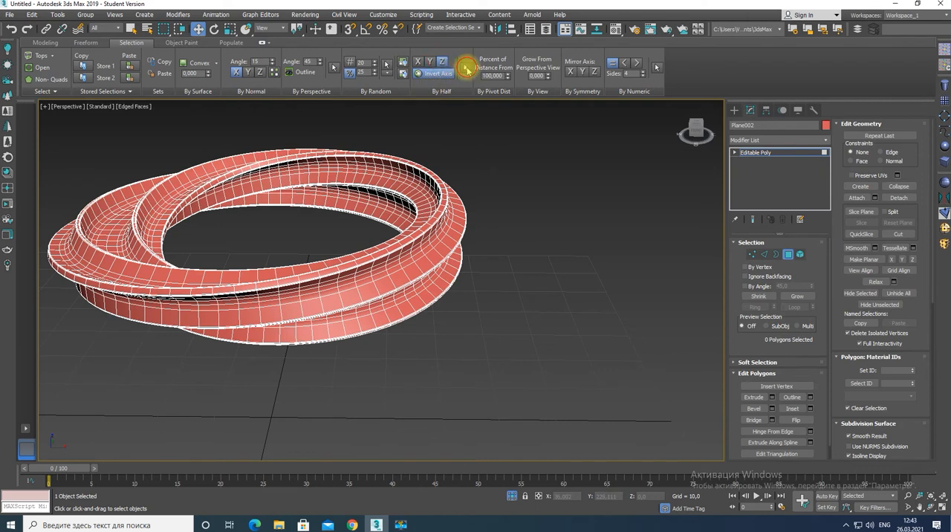
{"action": "left_click", "coordinate": [466, 67]}
{"action": "left_click", "coordinate": [455, 138]}
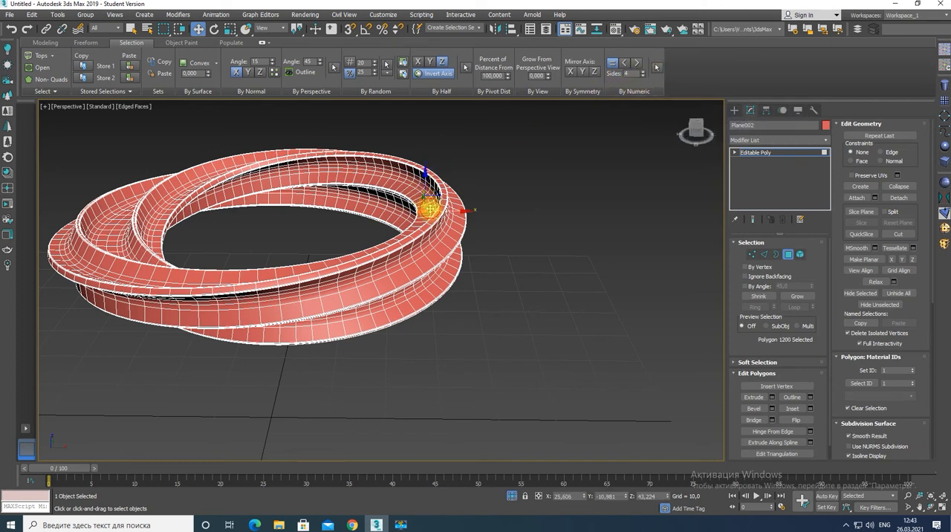
Try selecting all polygons with exactly 4 sides by numeric, and deselect them
{"action": "left_click", "coordinate": [656, 67]}
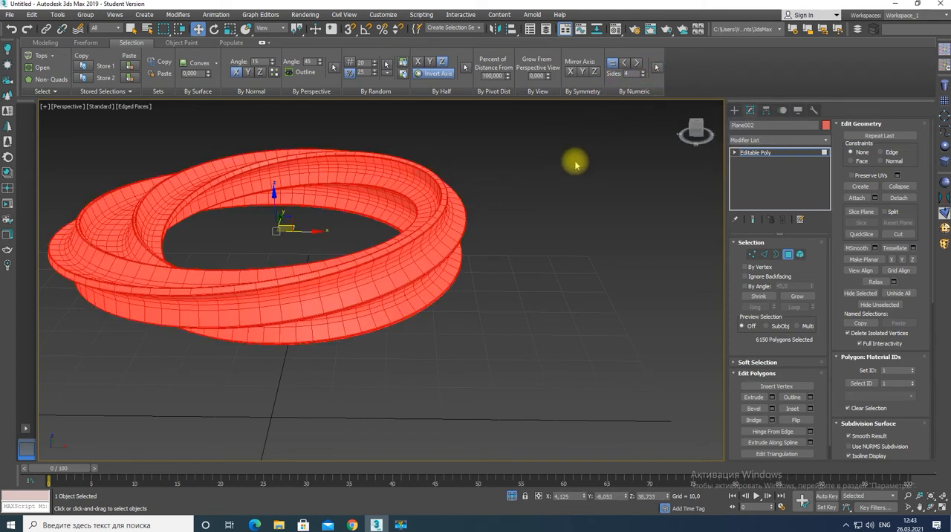
{"action": "left_click", "coordinate": [593, 133]}
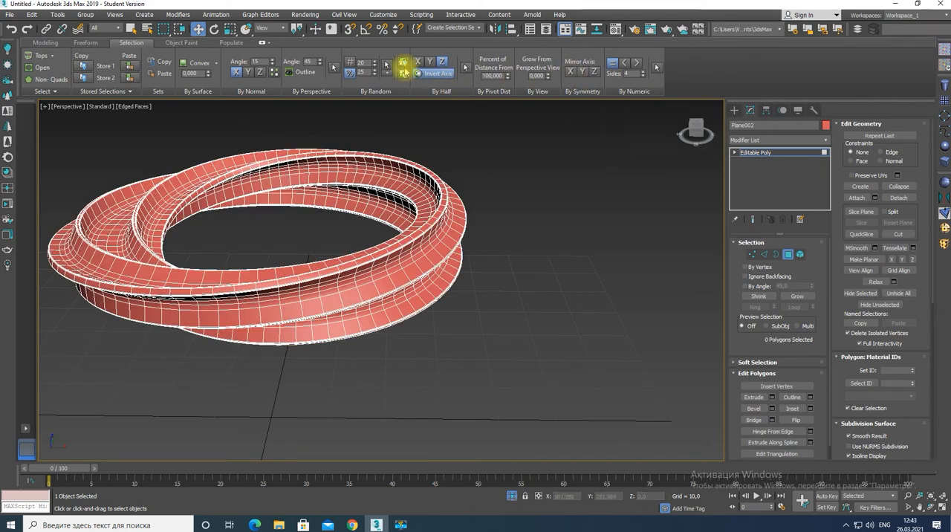
Randomly select 25 percent of the polygons and try beveling them with a height of 0,5 and an outline of 0,13
{"action": "left_click", "coordinate": [387, 65]}
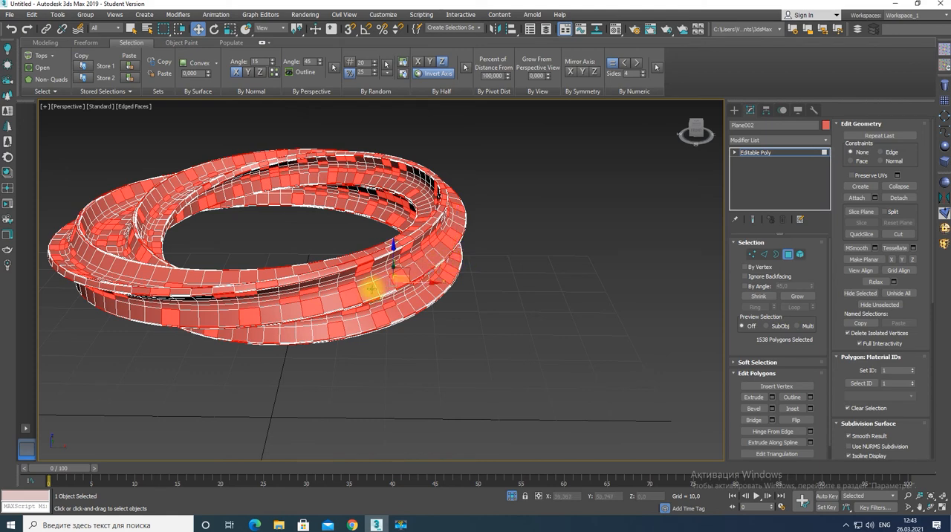
{"action": "scroll", "coordinate": [356, 296], "scroll_direction": "up", "scroll_amount": 6}
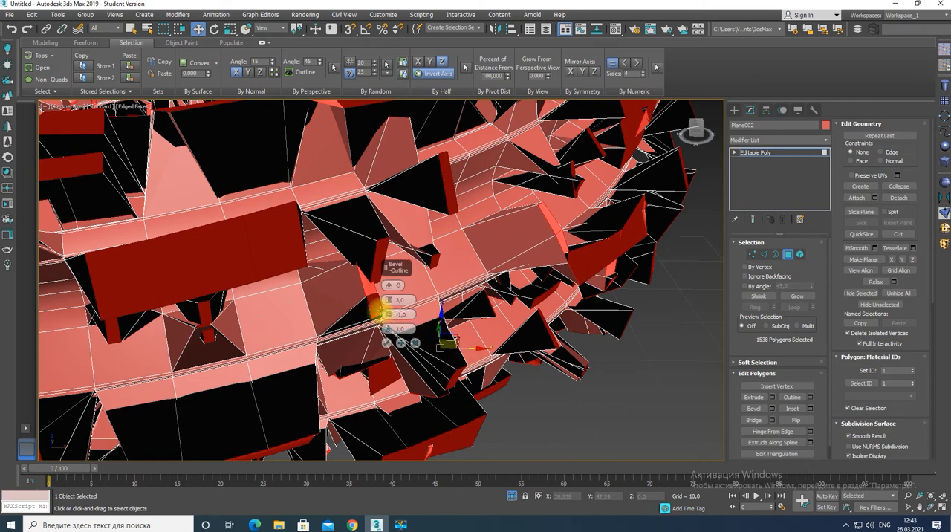
{"action": "left_click_drag", "start_coordinate": [406, 300], "coordinate": [387, 302]}
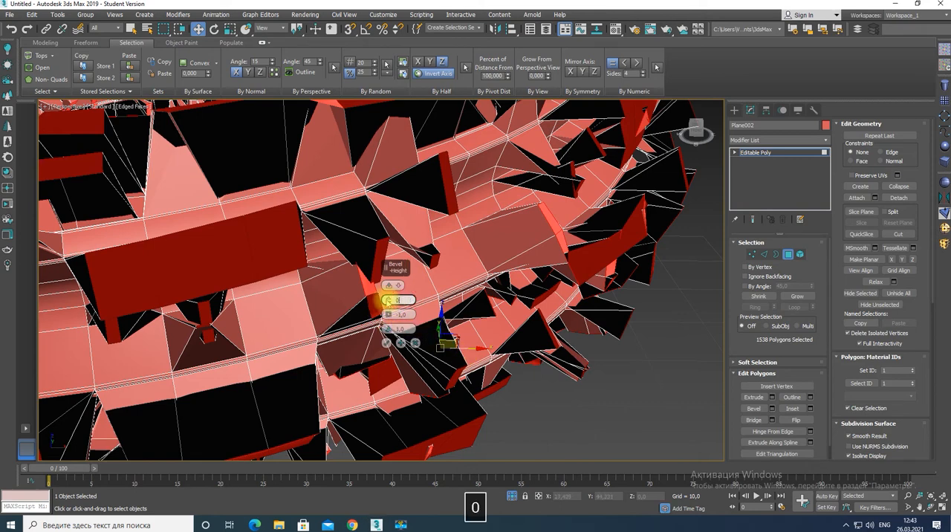
{"action": "type", "text": "0,5"}
{"action": "key", "text": "Return"}
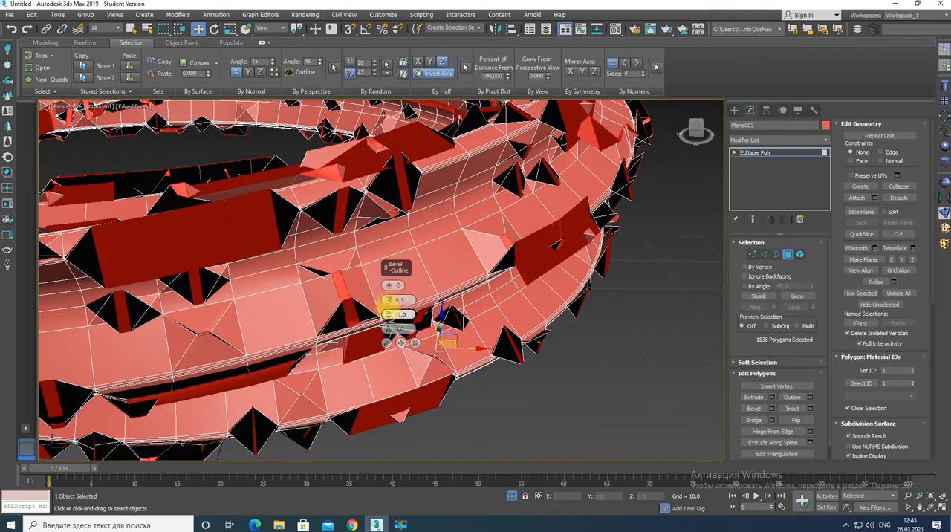
{"action": "left_click_drag", "start_coordinate": [387, 314], "coordinate": [393, 265]}
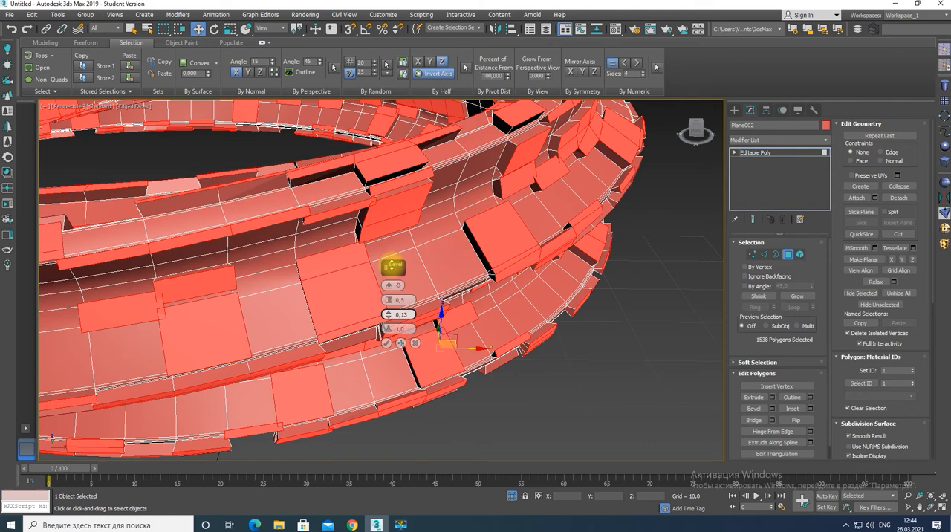
{"action": "left_click_drag", "start_coordinate": [393, 266], "coordinate": [393, 266]}
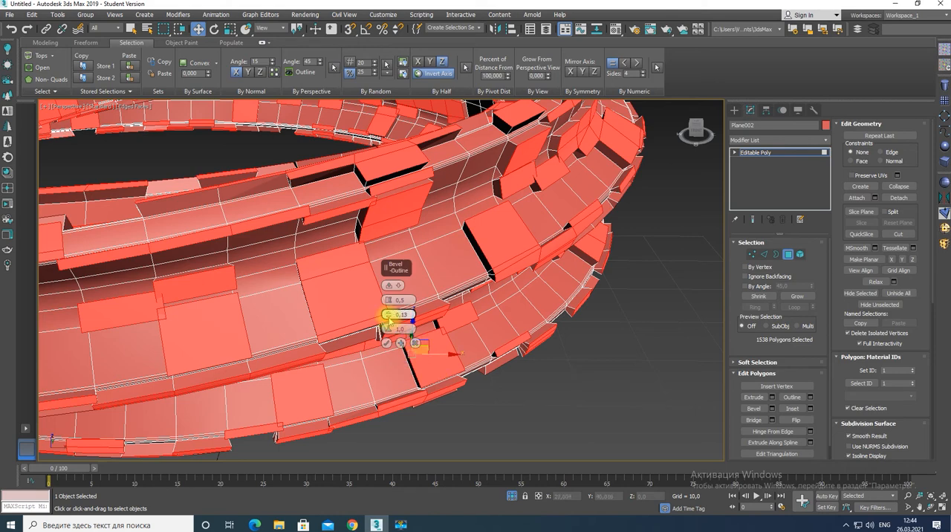
{"action": "left_click", "coordinate": [414, 342]}
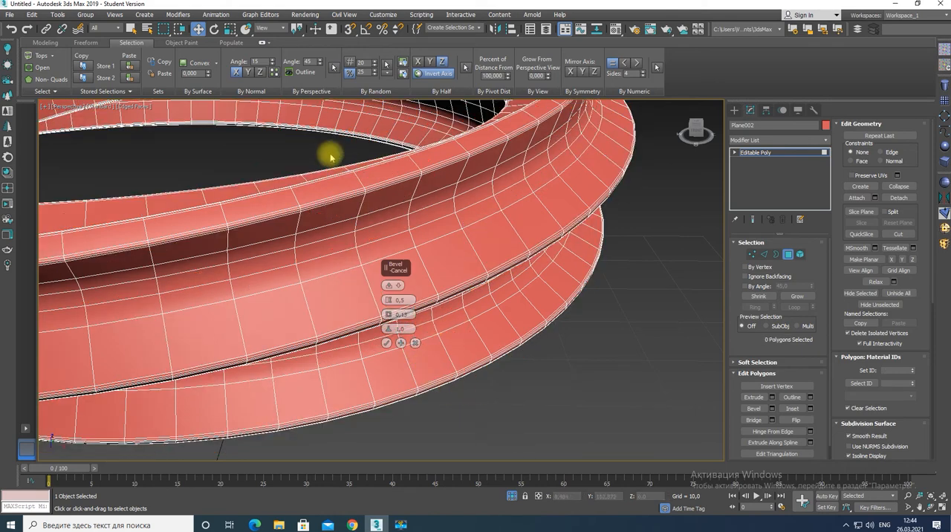
Try selecting polygons by perspective at an angle of 45, then by inverted X normal at an angle of 15, and clear the selection
{"action": "left_click", "coordinate": [326, 187]}
{"action": "left_click", "coordinate": [335, 68]}
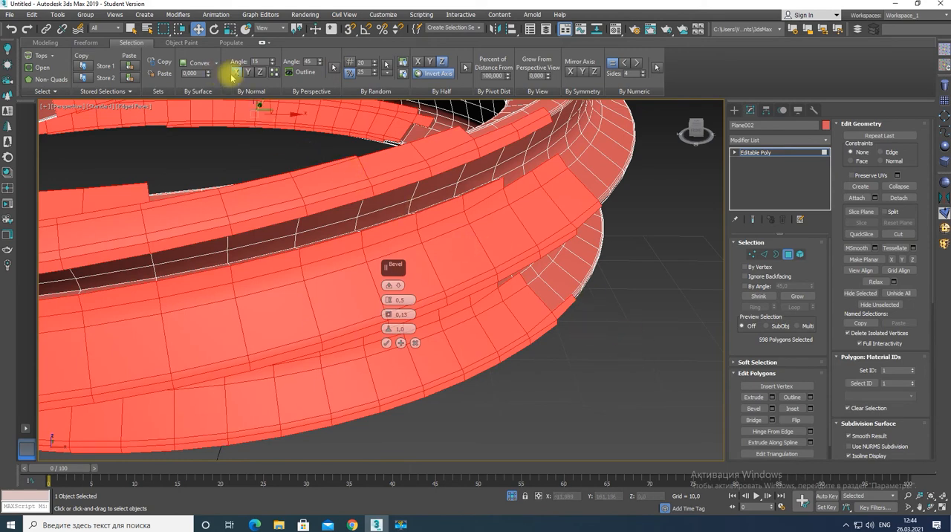
{"action": "left_click", "coordinate": [274, 72]}
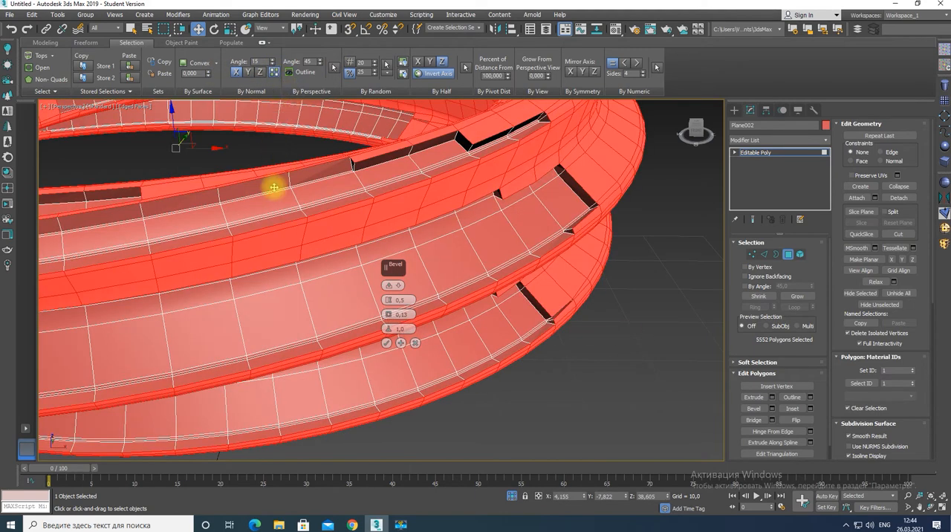
{"action": "scroll", "coordinate": [297, 265], "scroll_direction": "down", "scroll_amount": 6, "text": "alt"}
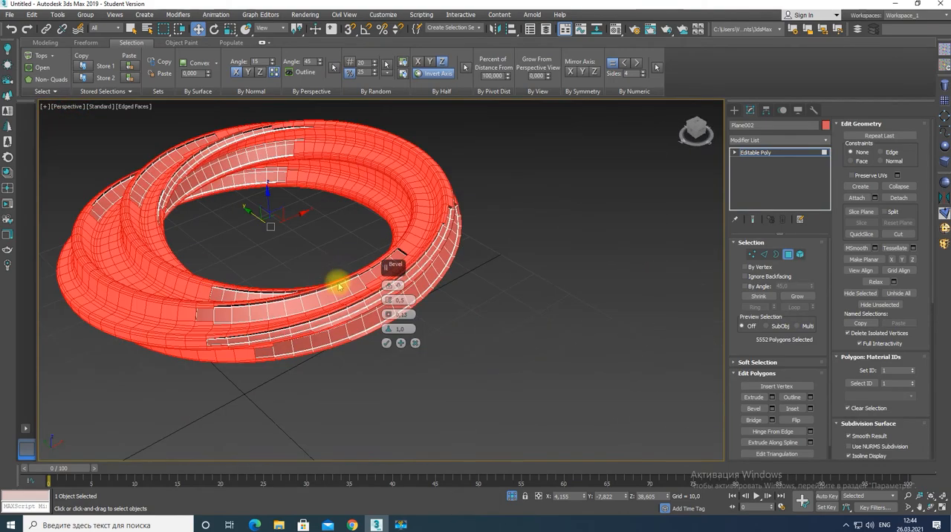
{"action": "mouse_move", "coordinate": [338, 286]}
{"action": "middle_mouse_down", "text": "alt"}
{"action": "mouse_move", "coordinate": [302, 269]}
{"action": "mouse_move", "coordinate": [329, 271]}
{"action": "middle_mouse_up", "text": "alt"}
{"action": "left_click", "coordinate": [458, 294]}
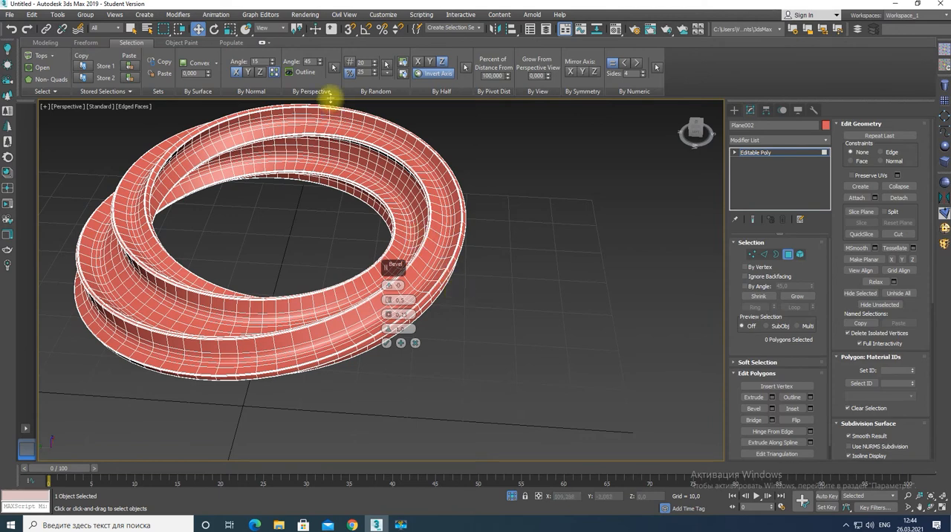
Try the bevel on polygons selected by perspective at 45, then on a random 25 percent, and cancel the bevel
{"action": "left_click", "coordinate": [334, 66]}
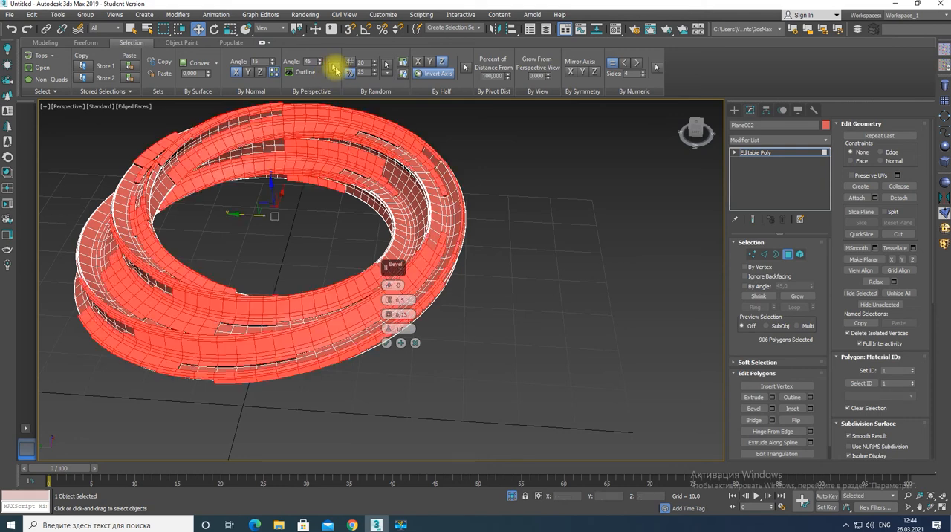
{"action": "left_click", "coordinate": [583, 260]}
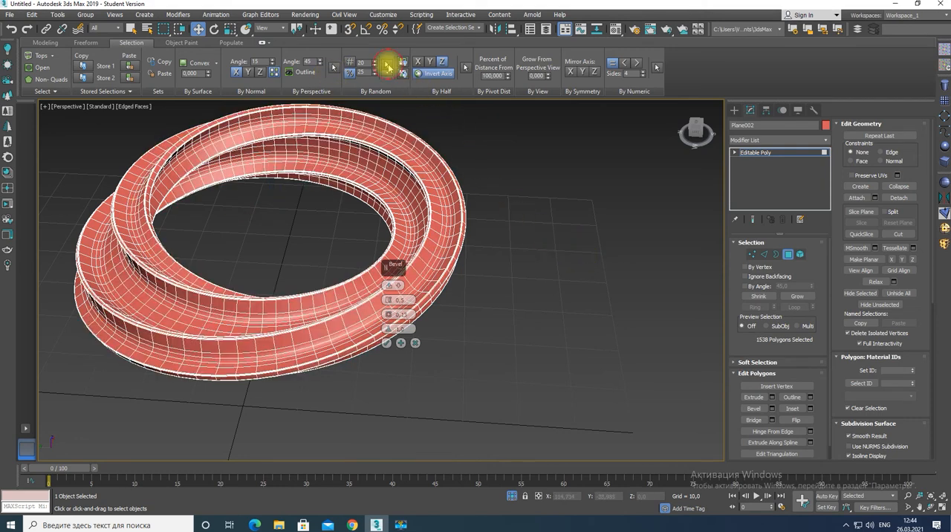
{"action": "left_click", "coordinate": [388, 66]}
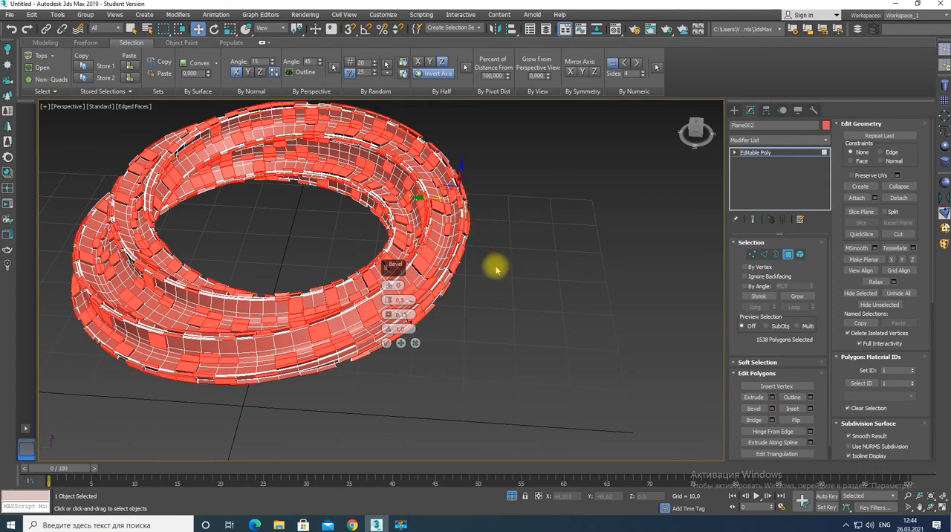
{"action": "left_click", "coordinate": [576, 335]}
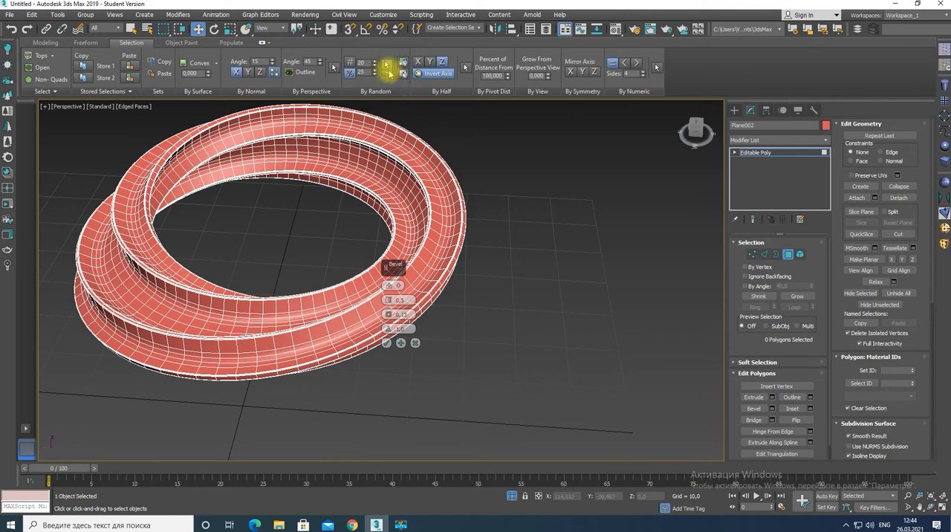
{"action": "left_click", "coordinate": [415, 343]}
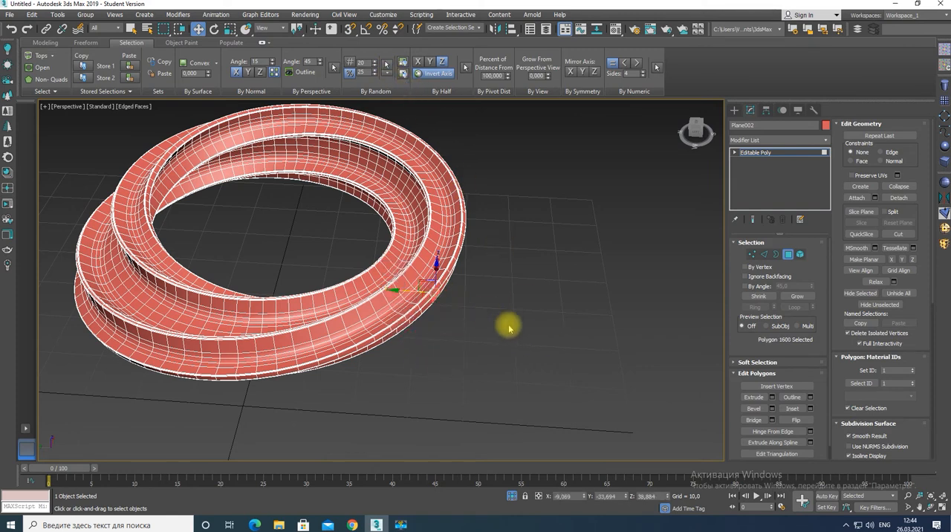
Try a random selection of 25 percent of the polygons without beveling, inspect it from below, and deselect it
{"action": "left_click", "coordinate": [387, 64]}
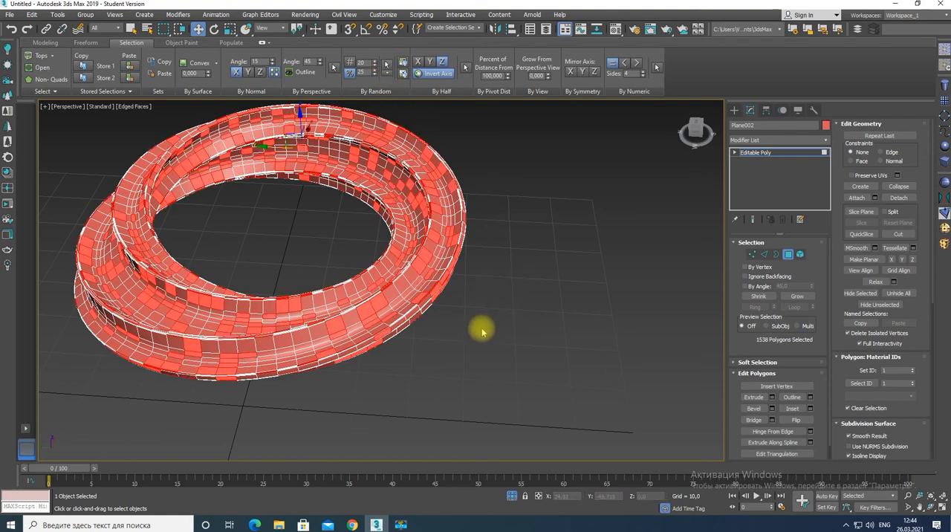
{"action": "middle_click_drag", "start_coordinate": [482, 329], "coordinate": [531, 278], "text": "alt"}
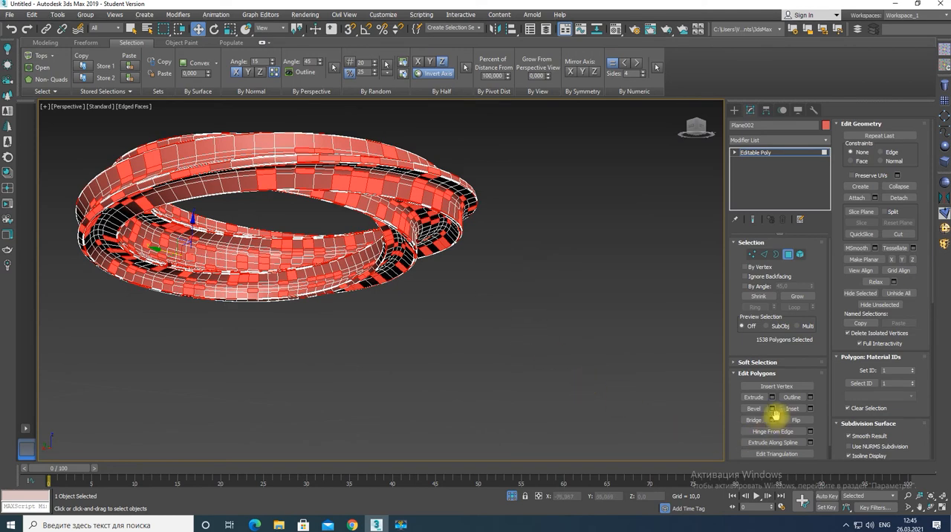
{"action": "left_click", "coordinate": [518, 392]}
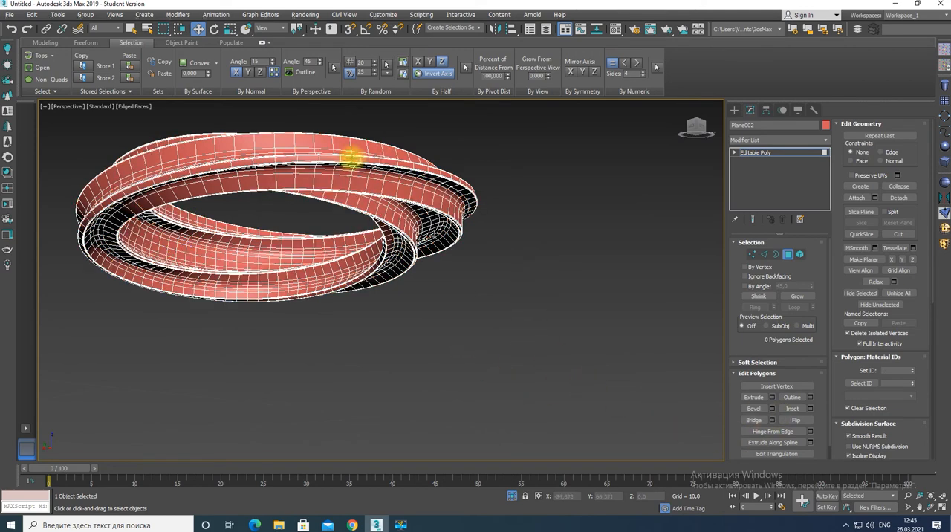
Try selecting the full polygon loop along the strip's narrow outer edge, and clear the selection
{"action": "left_click", "coordinate": [343, 155]}
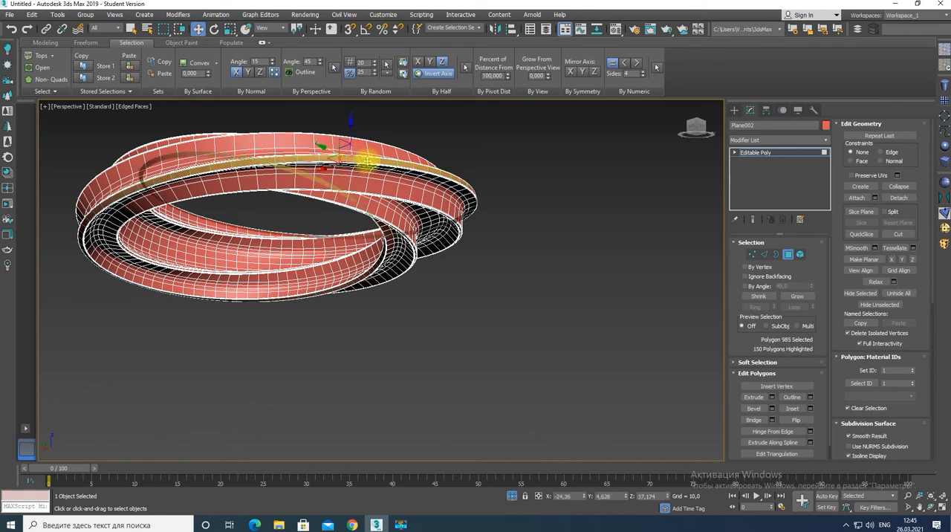
{"action": "left_click", "coordinate": [366, 159], "text": "shift"}
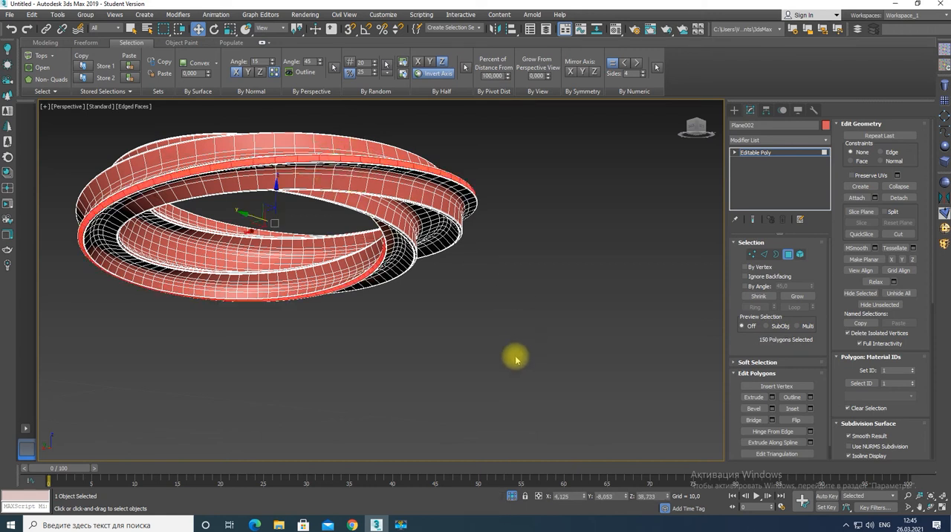
{"action": "left_click", "coordinate": [480, 375]}
{"action": "middle_click_drag", "start_coordinate": [416, 303], "coordinate": [548, 361], "text": "alt"}
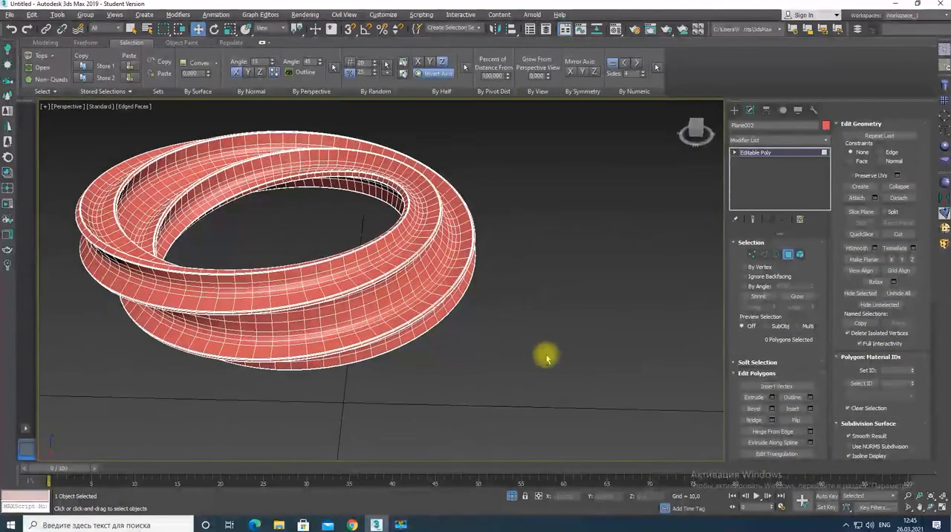
Apply a TurboSmooth modifier to the strip and turn off the edged faces display to inspect the smoothed surface
{"action": "left_click", "coordinate": [773, 141]}
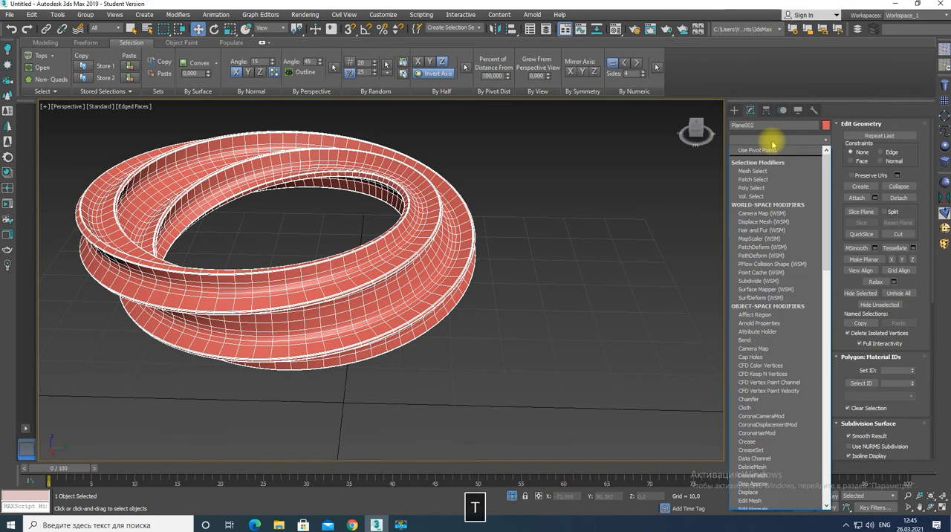
{"action": "key", "text": "u"}
{"action": "key", "text": "Return"}
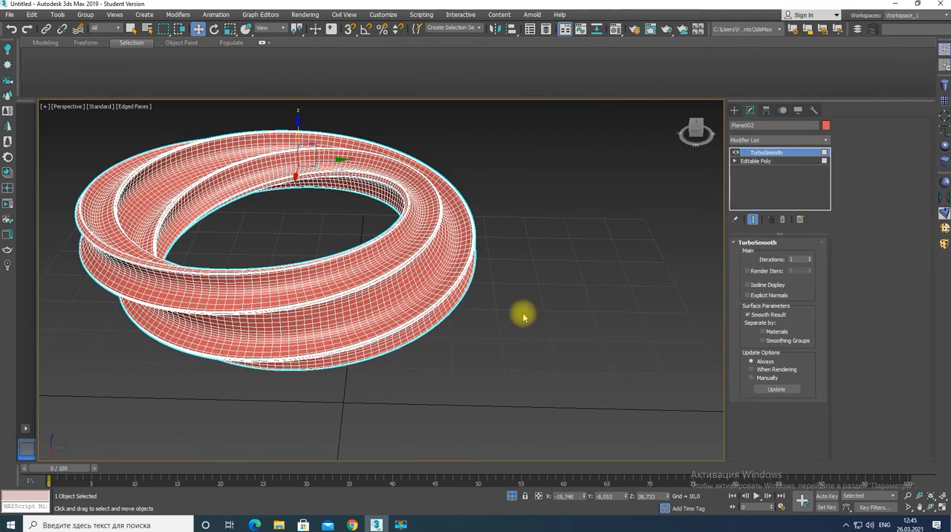
{"action": "key", "text": "F4"}
{"action": "mouse_move", "coordinate": [435, 318]}
{"action": "middle_mouse_down", "text": "alt"}
{"action": "mouse_move", "coordinate": [378, 299]}
{"action": "mouse_move", "coordinate": [470, 313]}
{"action": "mouse_move", "coordinate": [567, 282]}
{"action": "middle_mouse_up", "text": "alt"}
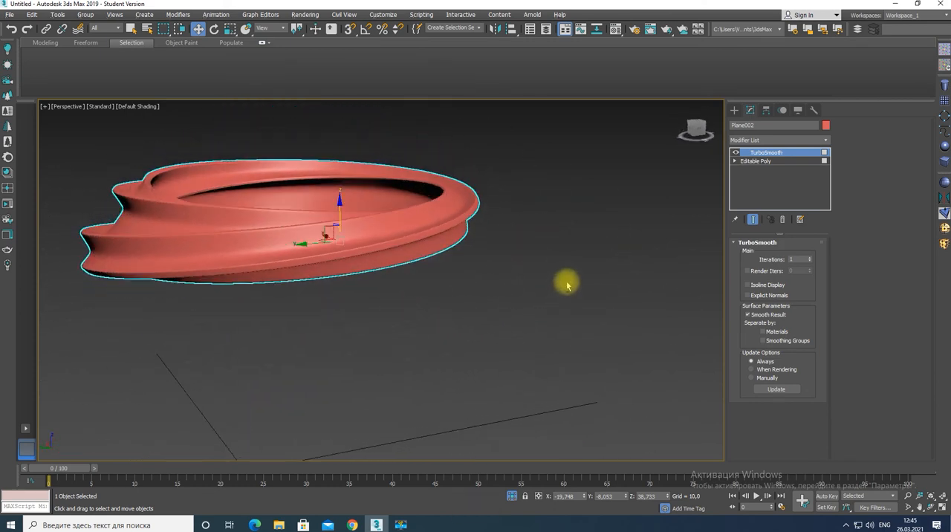
{"action": "left_click", "coordinate": [615, 29]}
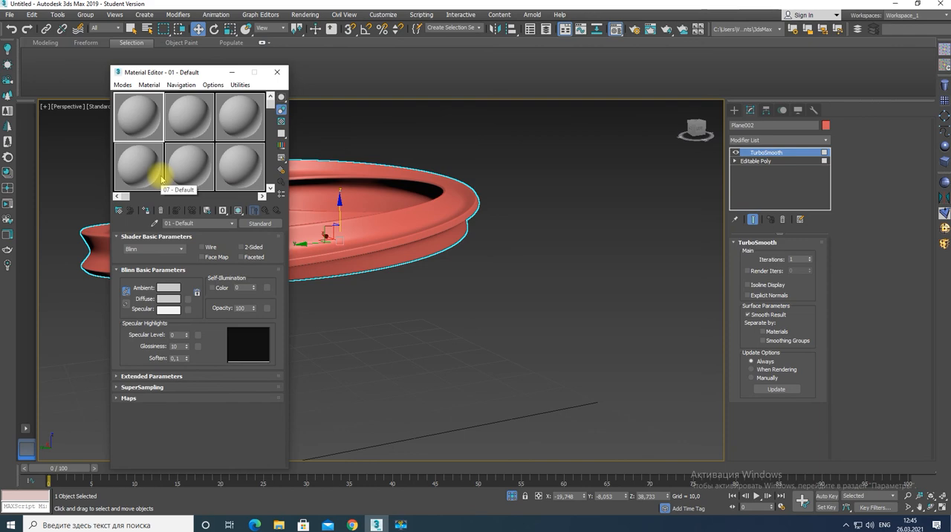
{"action": "left_click", "coordinate": [278, 72]}
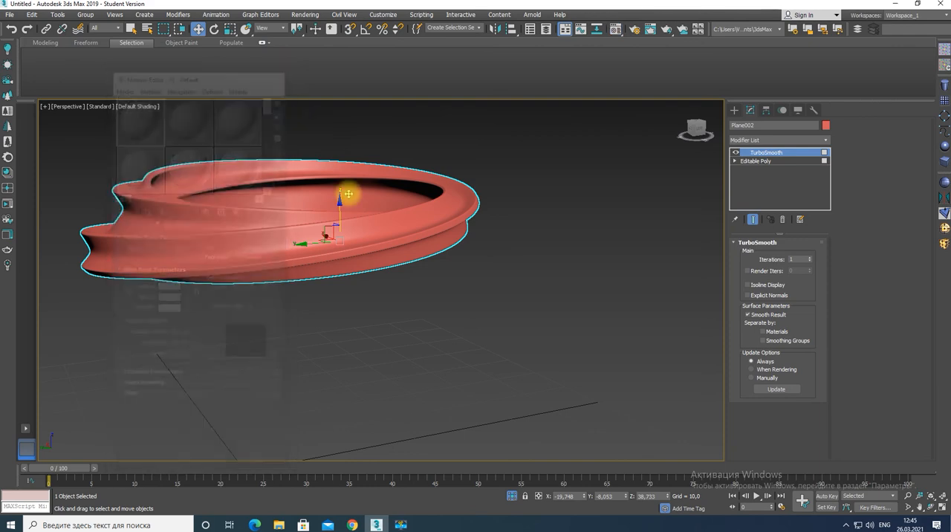